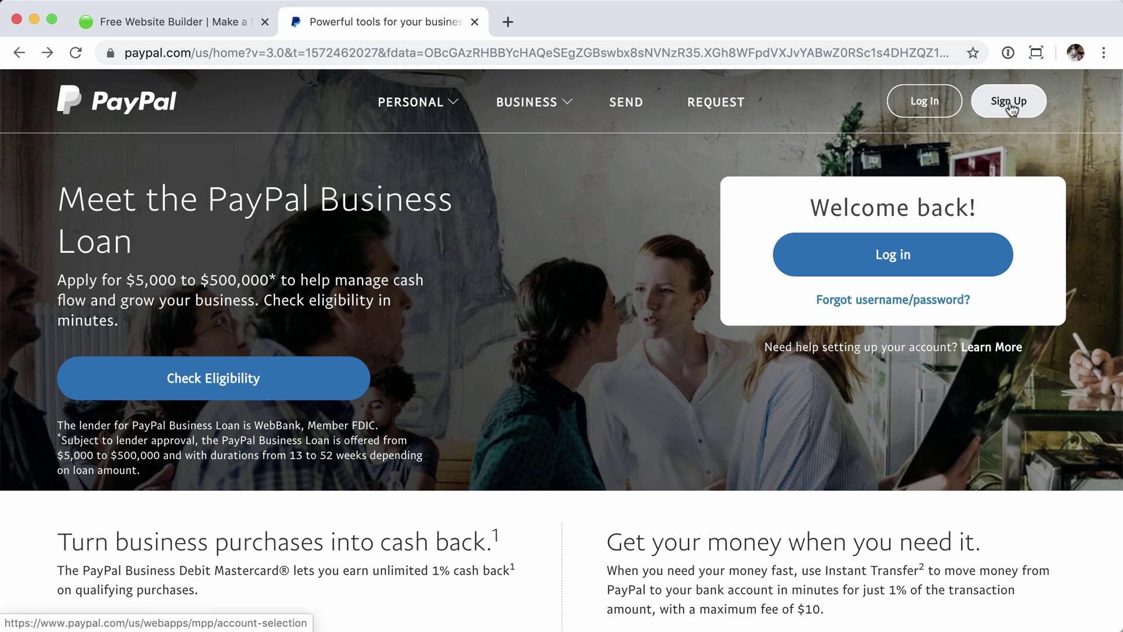
Open the PayPal sign-in form and paste the saved account password into the Password field.
{"action": "left_click", "coordinate": [923, 103]}
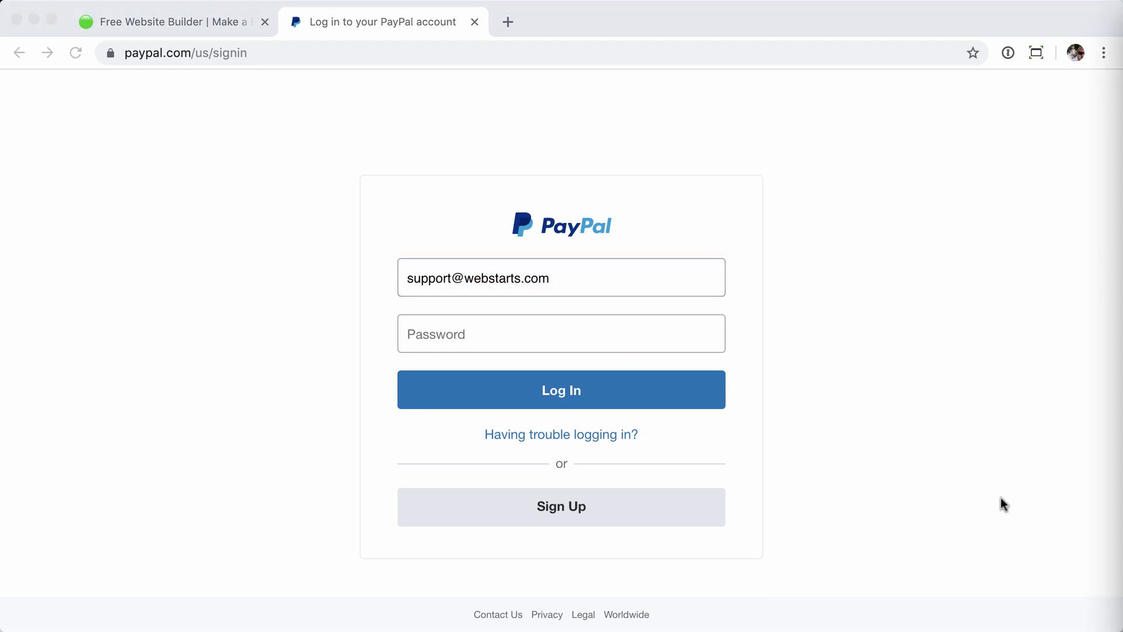
{"action": "left_click", "coordinate": [514, 329]}
{"action": "key", "text": "super+v"}
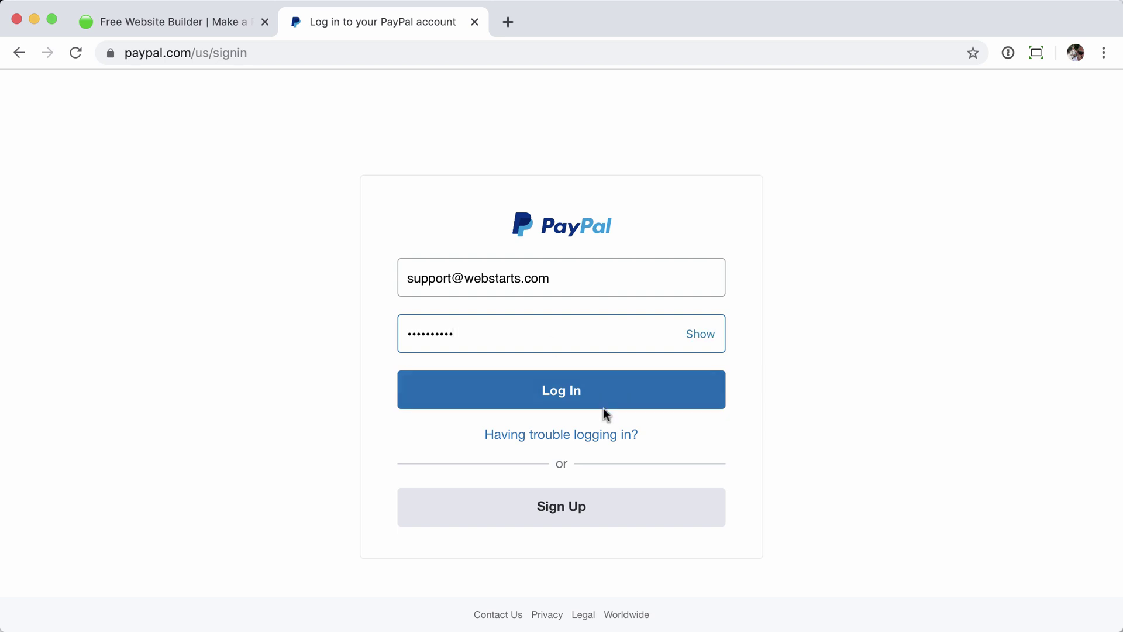
Log in, then open the PayPal buttons tool from Tools > All Tools.
{"action": "left_click", "coordinate": [562, 395]}
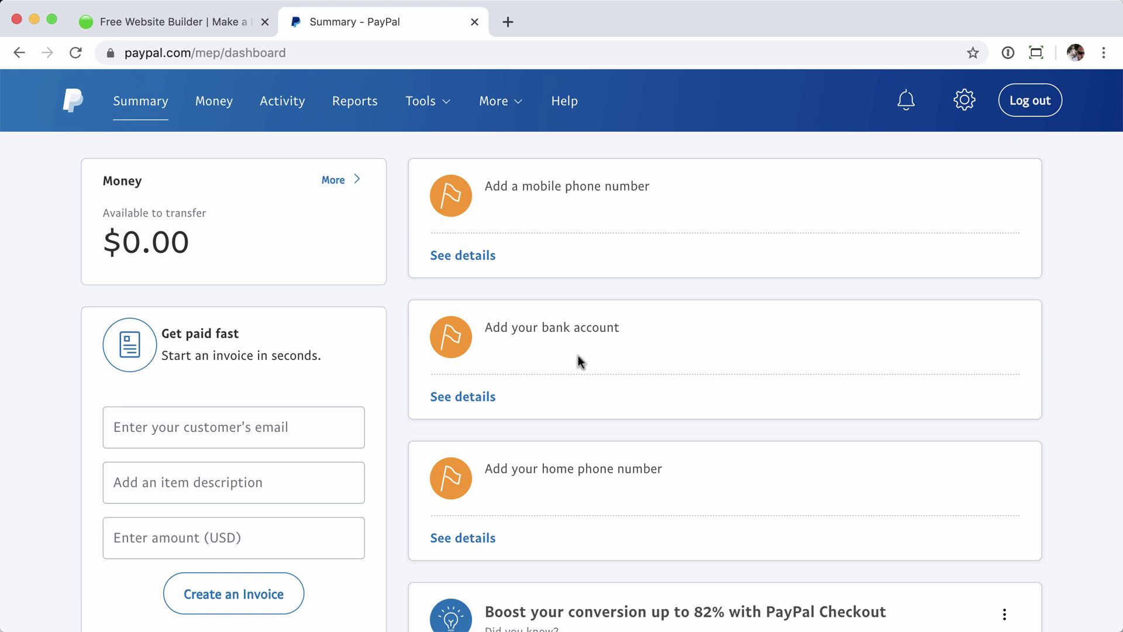
{"action": "left_click", "coordinate": [432, 106]}
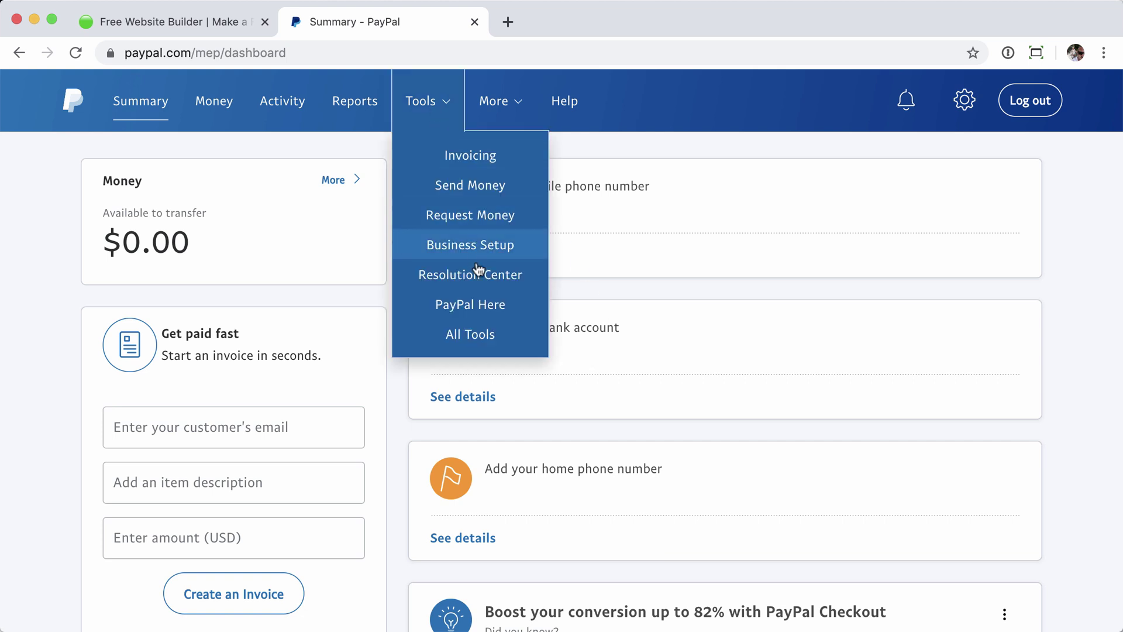
{"action": "left_click", "coordinate": [470, 338]}
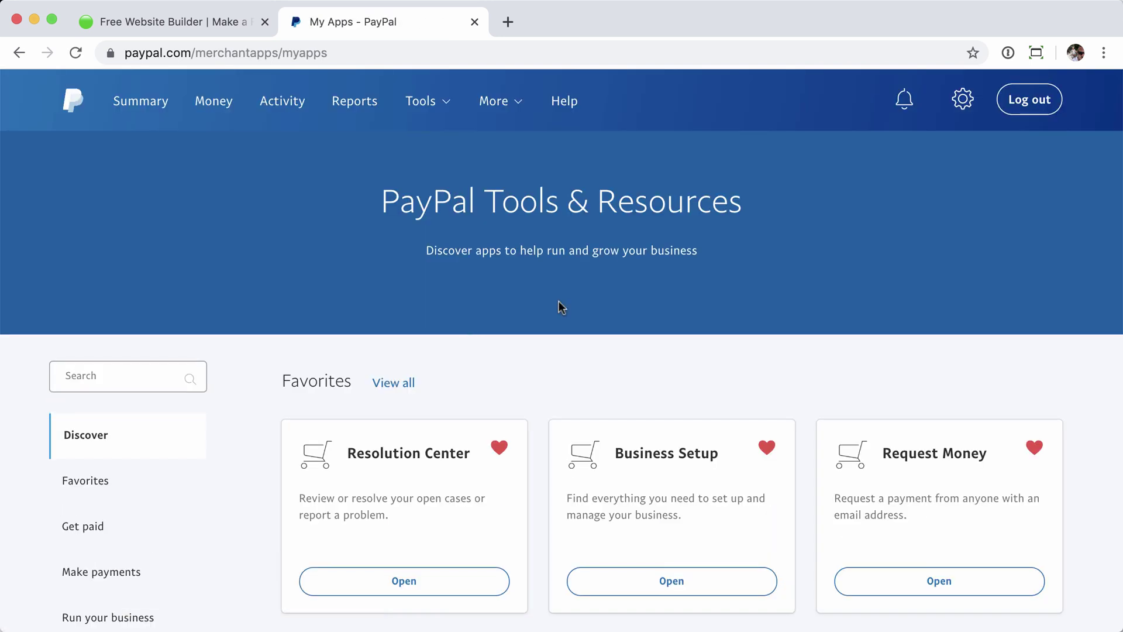
{"action": "scroll", "coordinate": [560, 300], "scroll_direction": "down", "scroll_amount": 6}
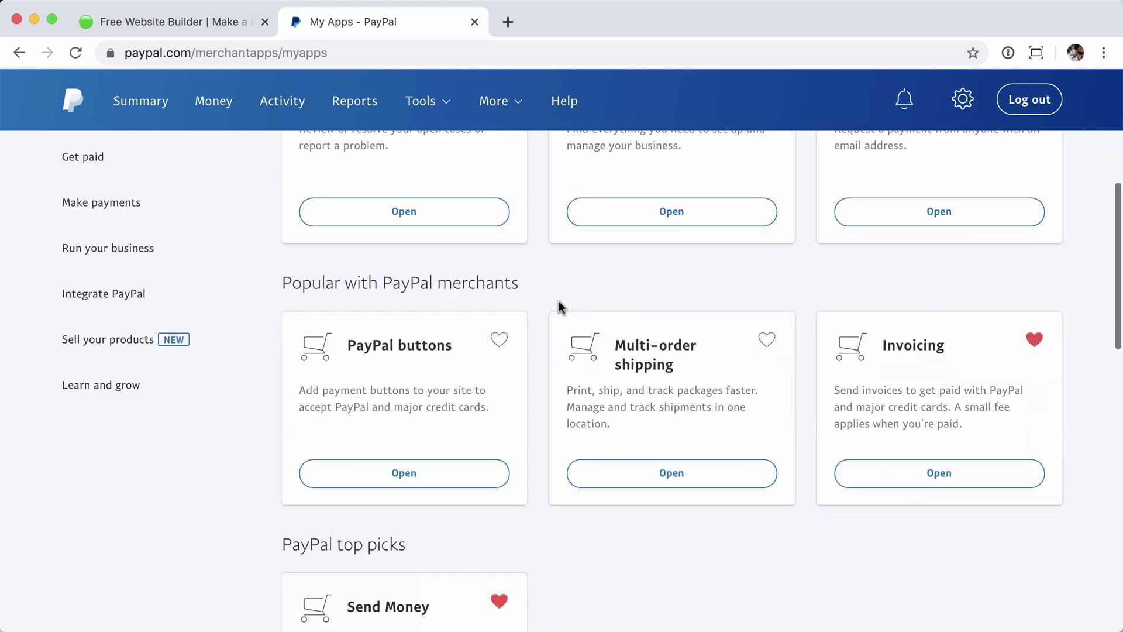
{"action": "left_click", "coordinate": [402, 481]}
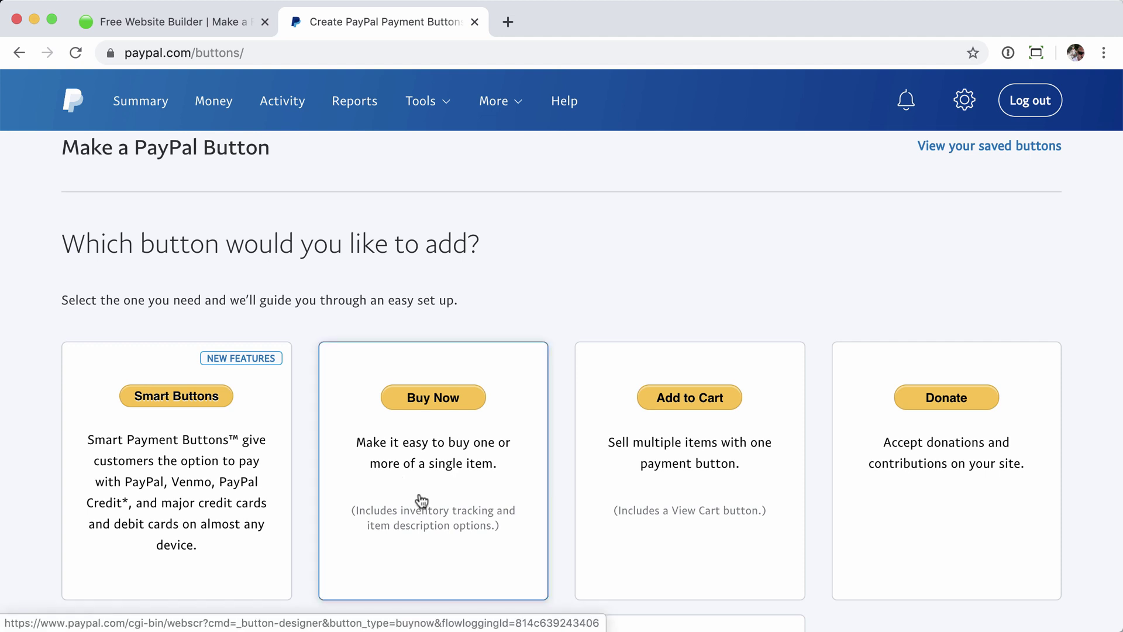
Choose Buy Now and enter item name 'Travel Trailer' and price 1.50 USD, leaving Item ID empty.
{"action": "left_click", "coordinate": [430, 403]}
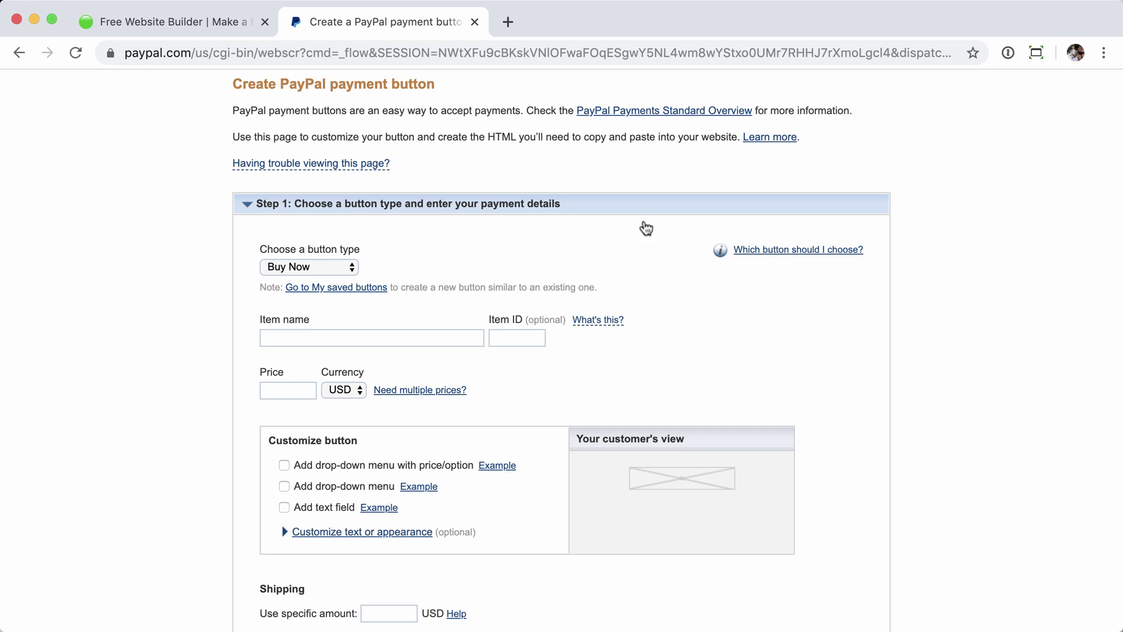
{"action": "left_click", "coordinate": [365, 337]}
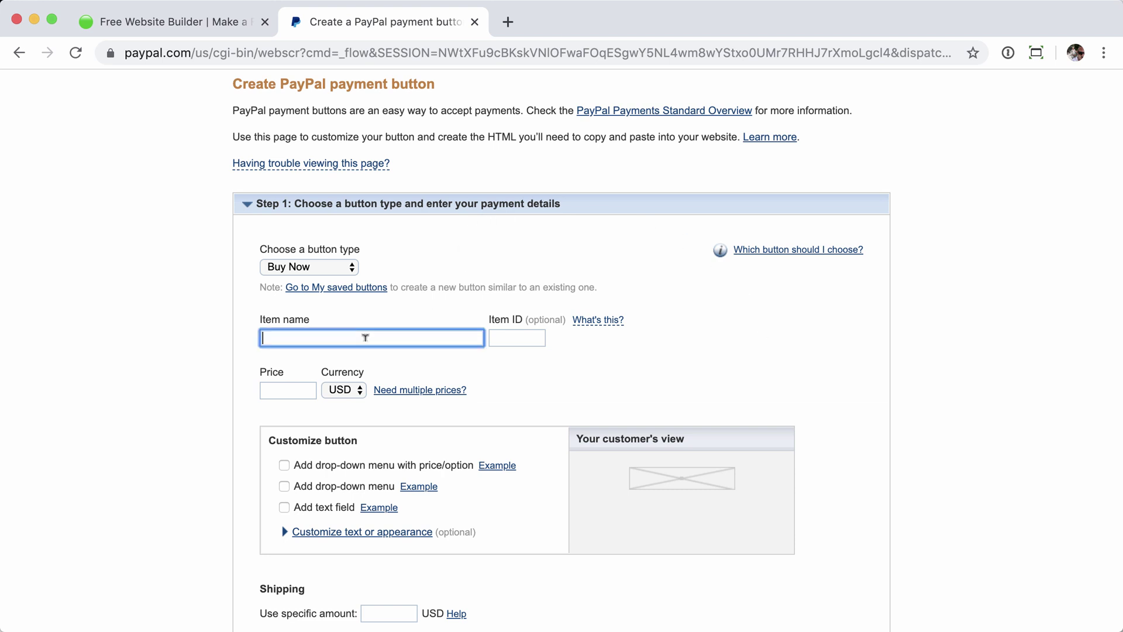
{"action": "type", "text": "Travel Trailer"}
{"action": "left_click", "coordinate": [599, 353]}
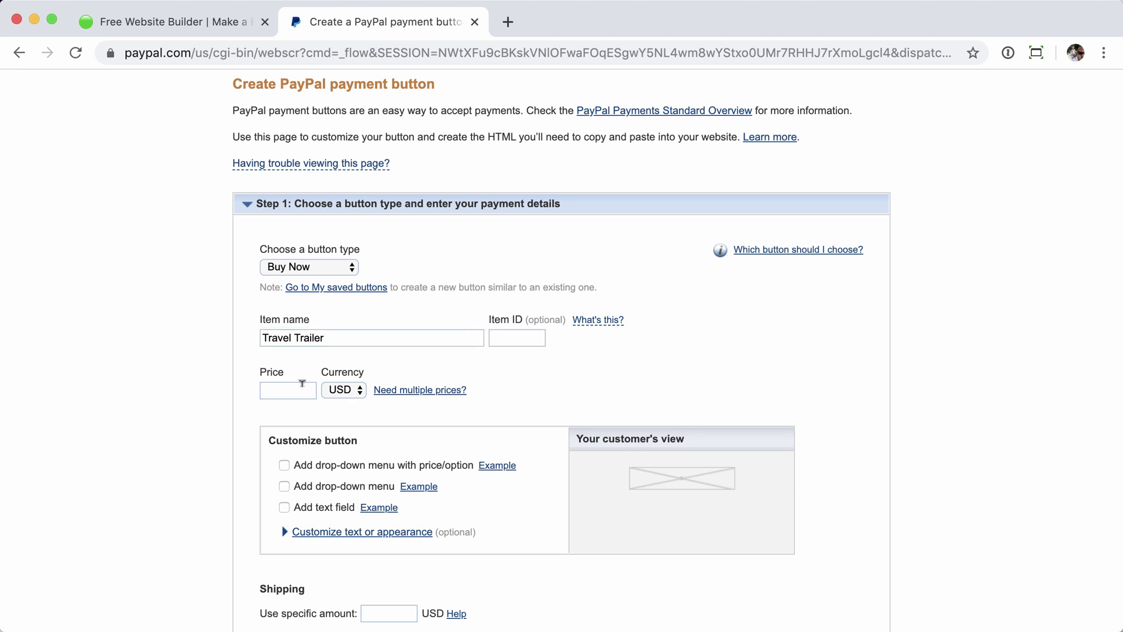
{"action": "left_click", "coordinate": [297, 384]}
{"action": "type", "text": "1.50"}
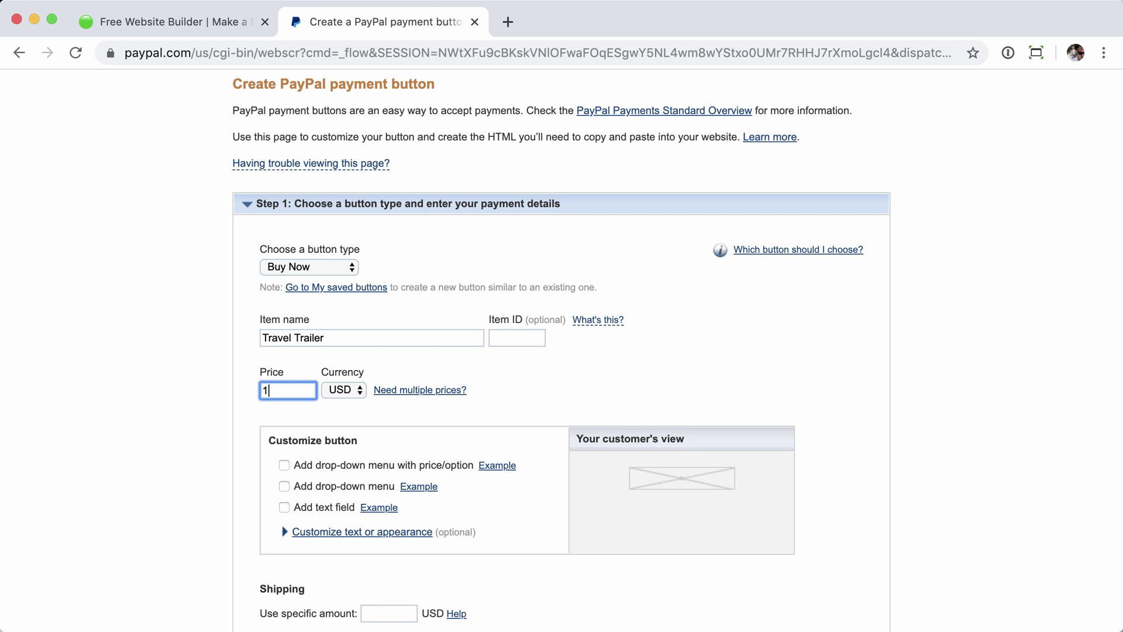
{"action": "left_click", "coordinate": [496, 388]}
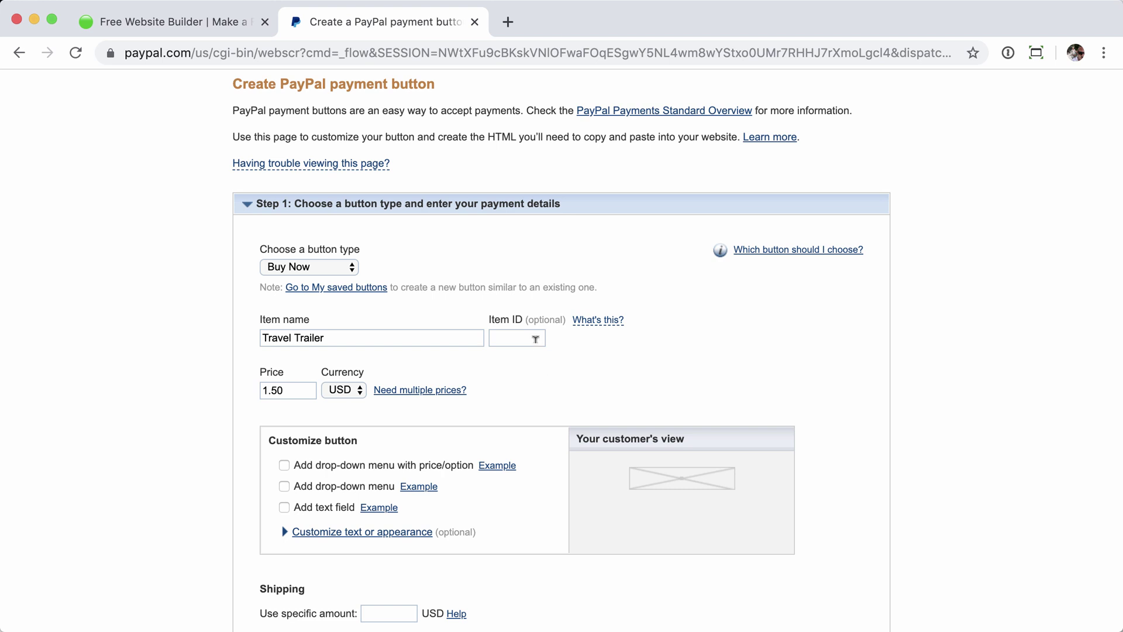
{"action": "left_click", "coordinate": [538, 337]}
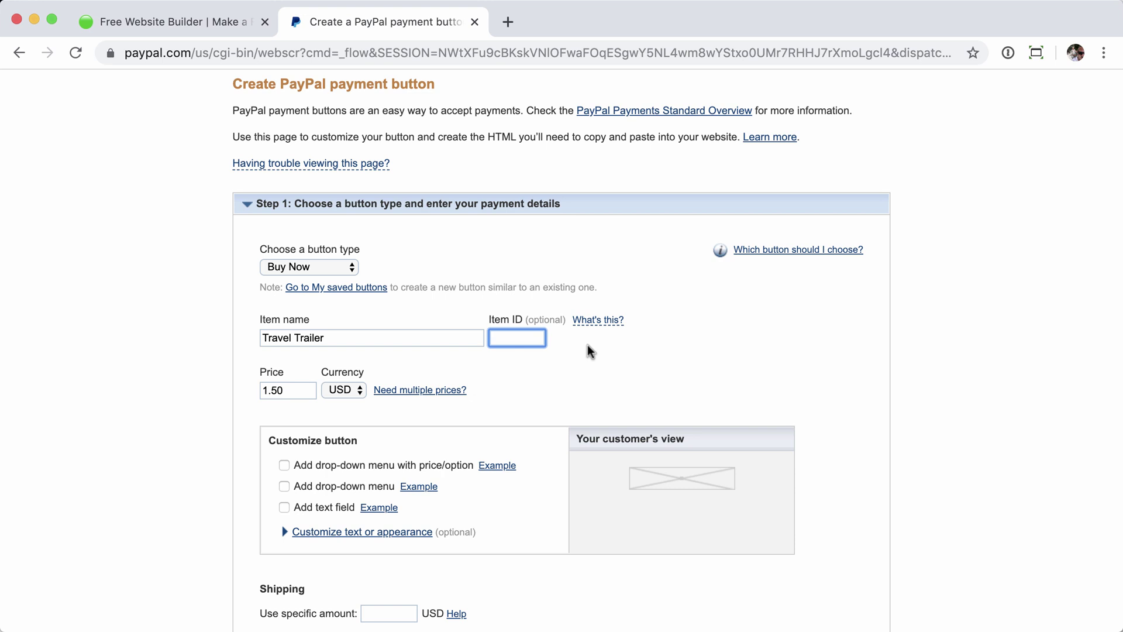
{"action": "left_click", "coordinate": [548, 380]}
{"action": "scroll", "coordinate": [548, 380], "scroll_direction": "down", "scroll_amount": 5}
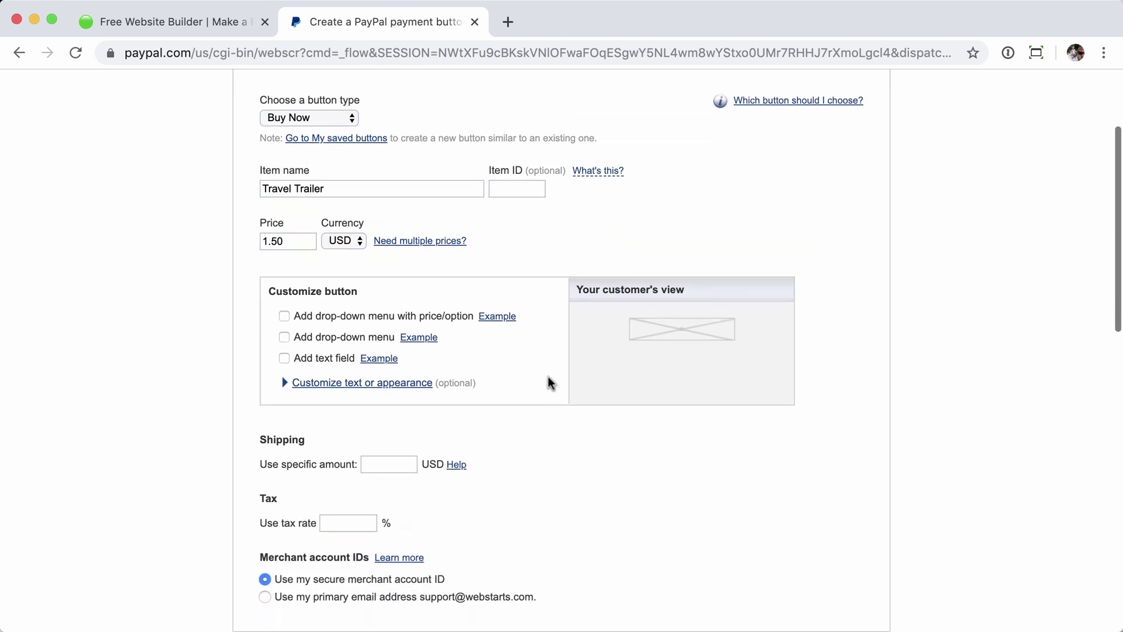
{"action": "scroll", "coordinate": [549, 383], "scroll_direction": "down", "scroll_amount": 1}
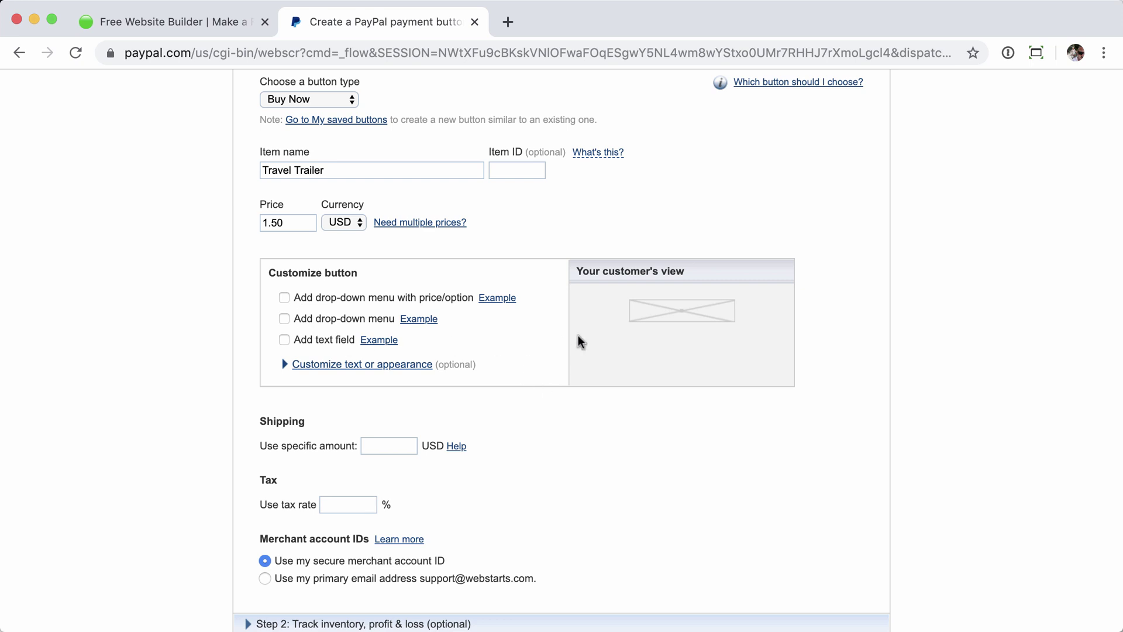
{"action": "left_click", "coordinate": [284, 298]}
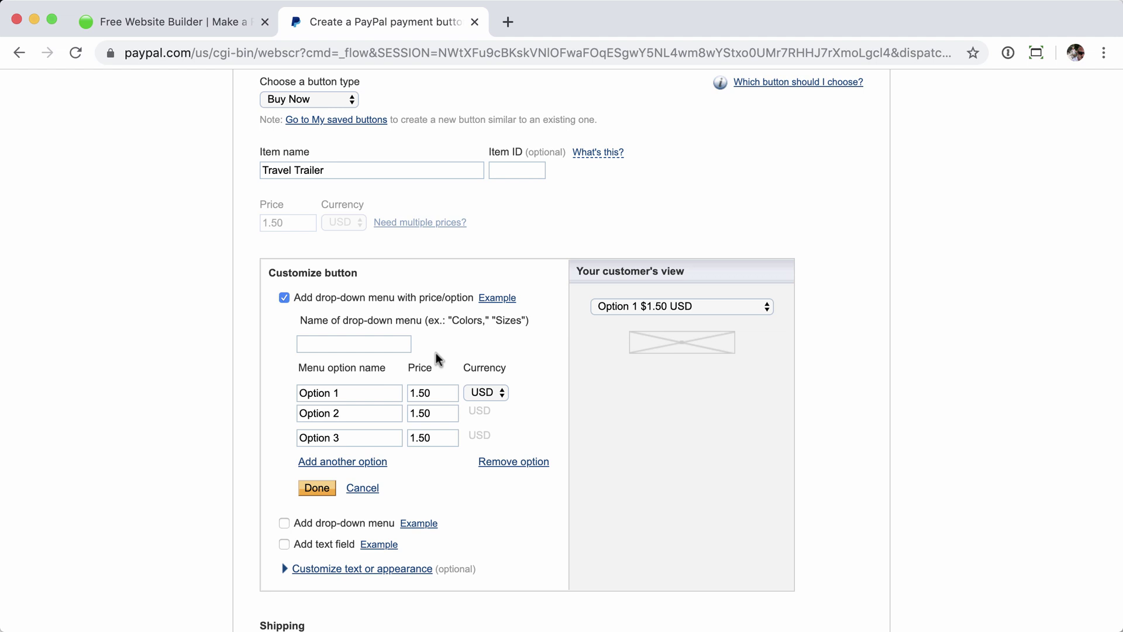
{"action": "left_click", "coordinate": [284, 297]}
{"action": "left_click", "coordinate": [285, 318]}
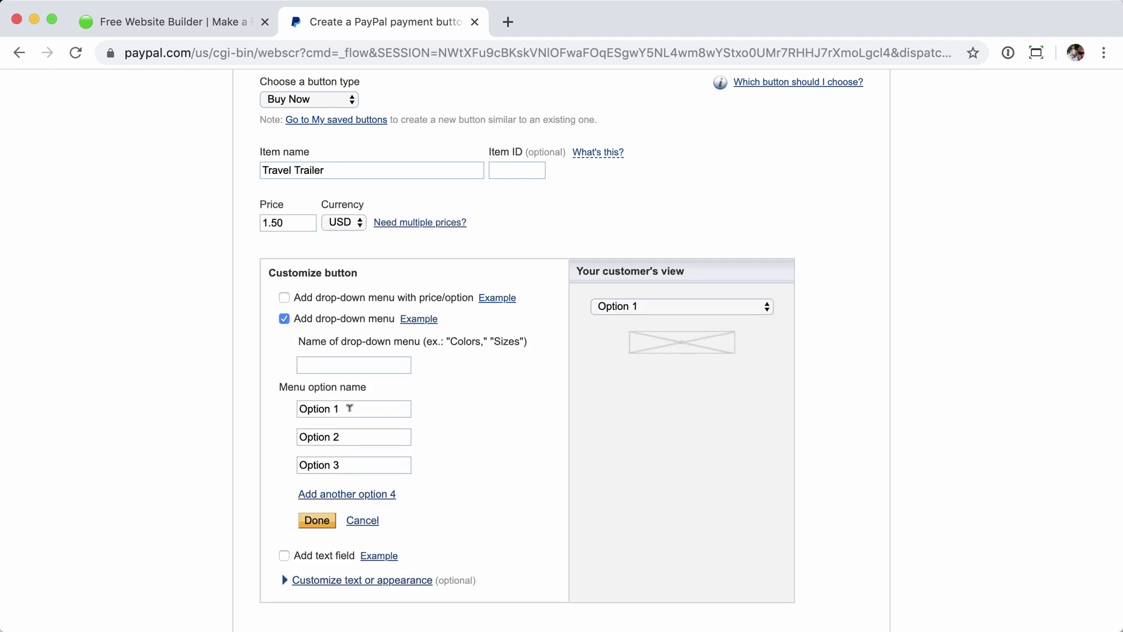
{"action": "left_click", "coordinate": [283, 320]}
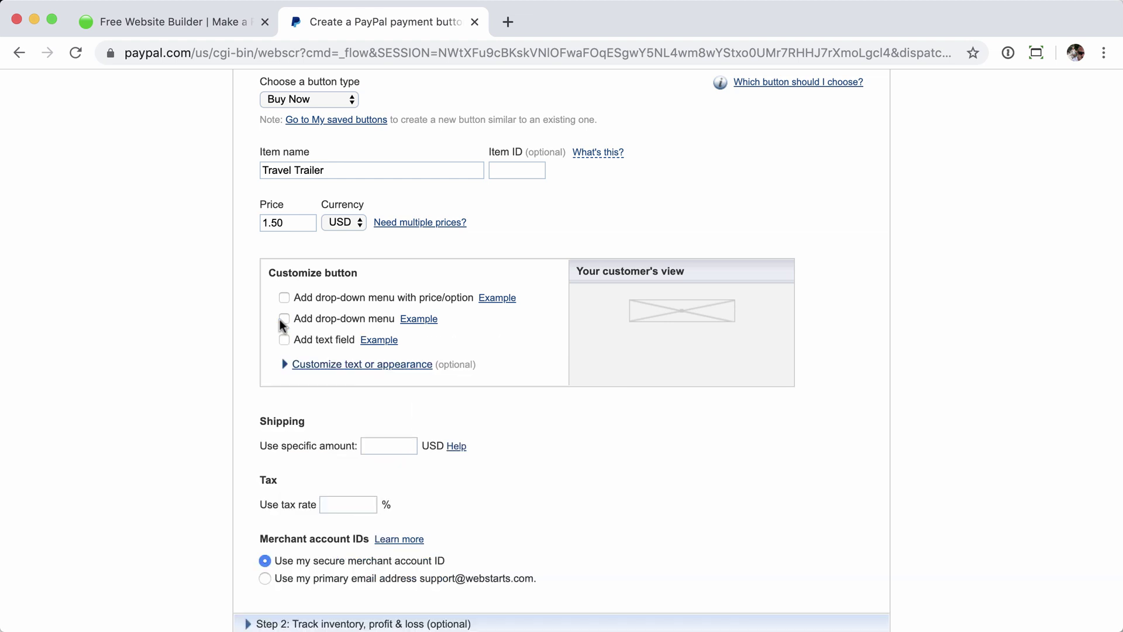
{"action": "left_click", "coordinate": [283, 338]}
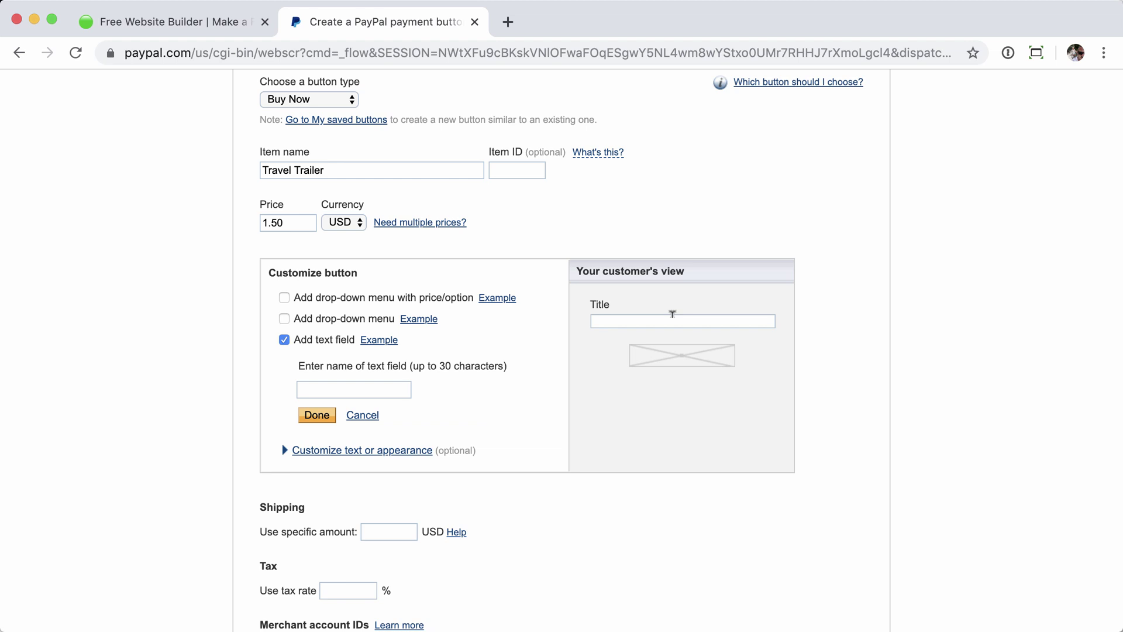
{"action": "left_click", "coordinate": [284, 340]}
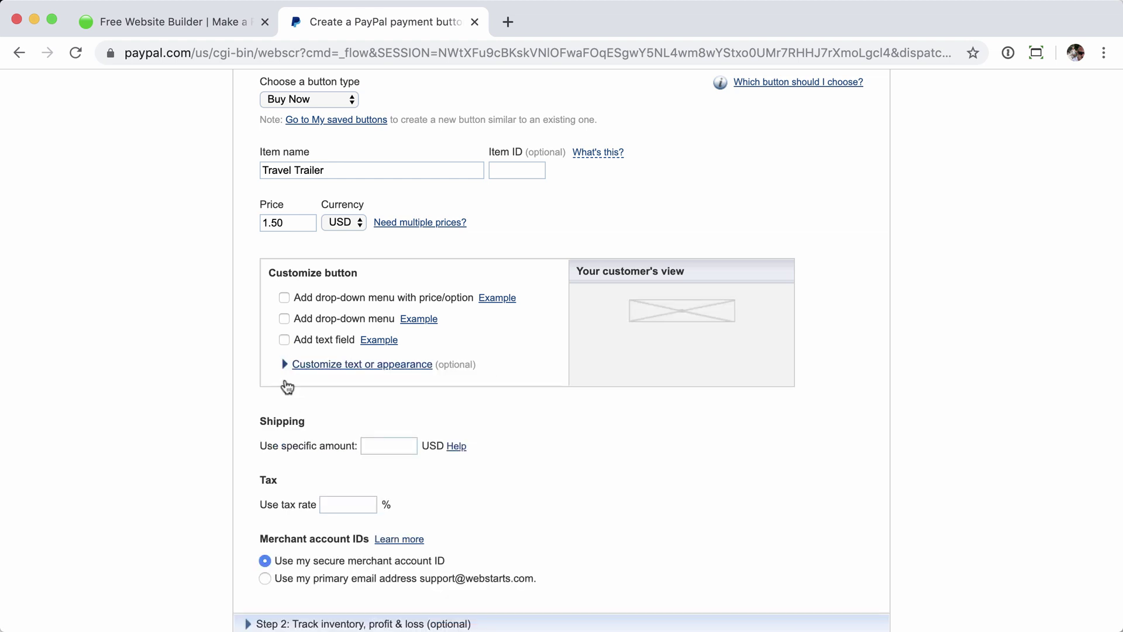
Use the standard full-size PayPal button and show credit card logos beneath it.
{"action": "left_click", "coordinate": [370, 365]}
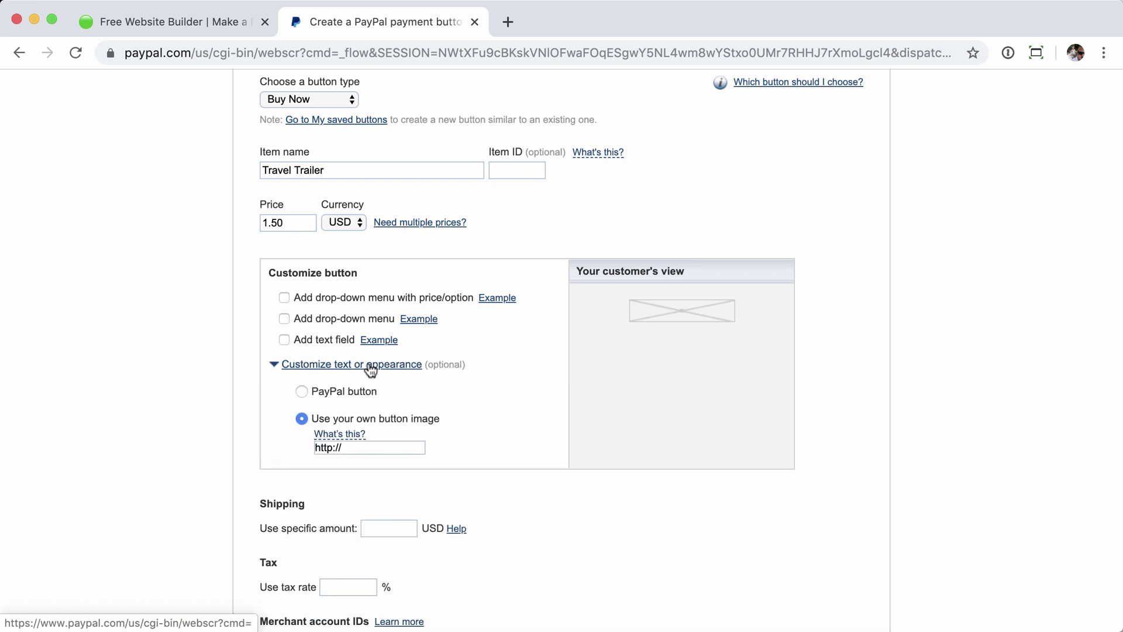
{"action": "left_click", "coordinate": [302, 392]}
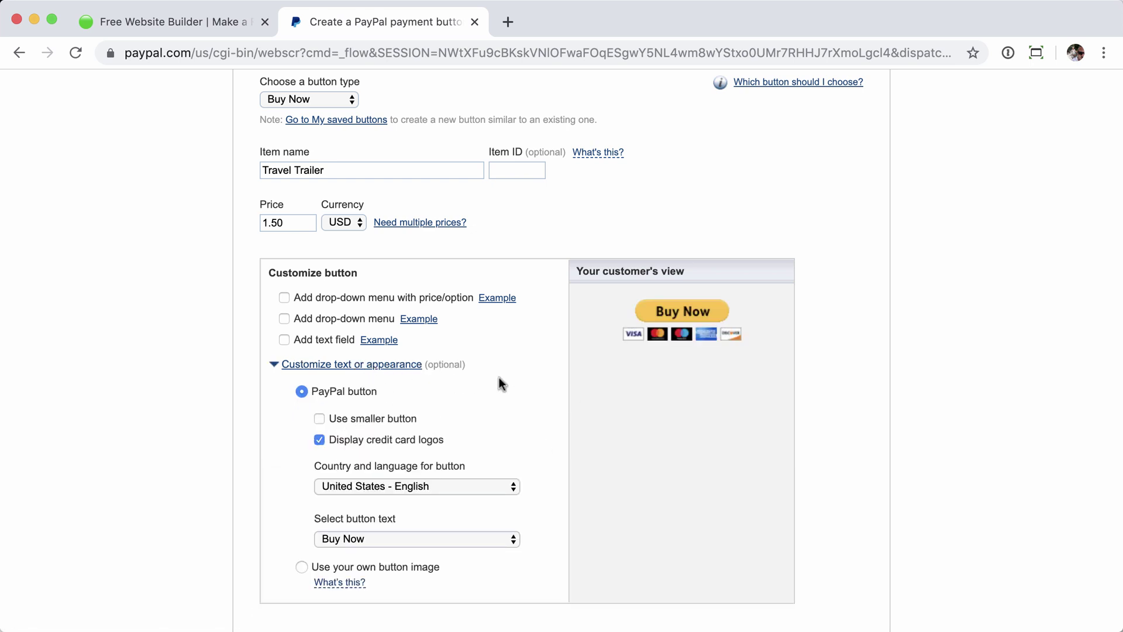
{"action": "left_click", "coordinate": [319, 419]}
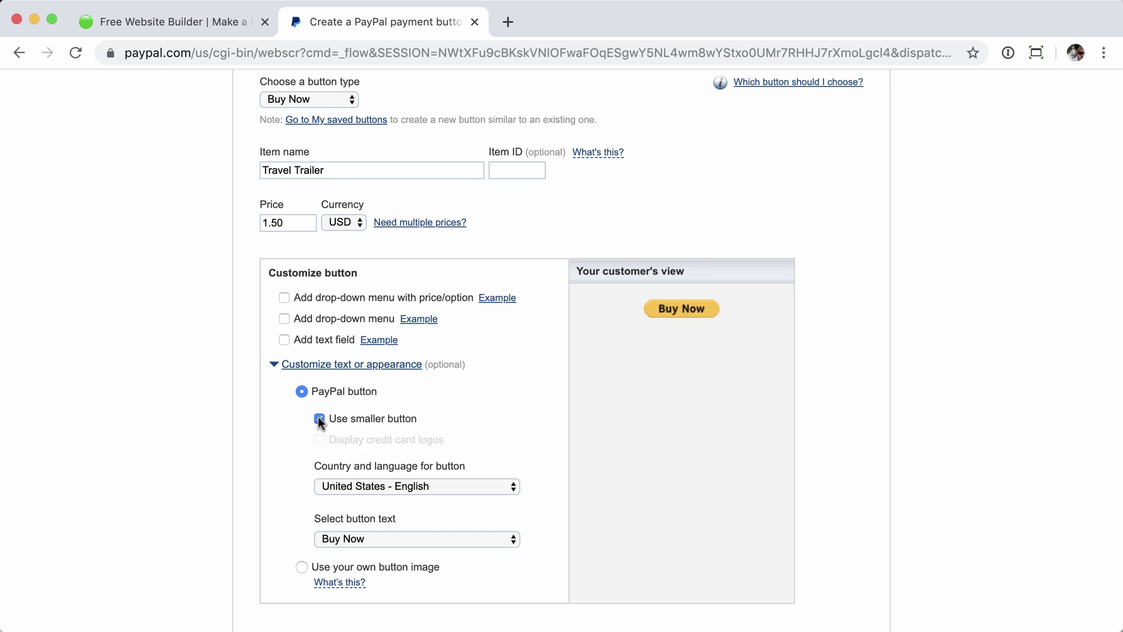
{"action": "left_click", "coordinate": [318, 416]}
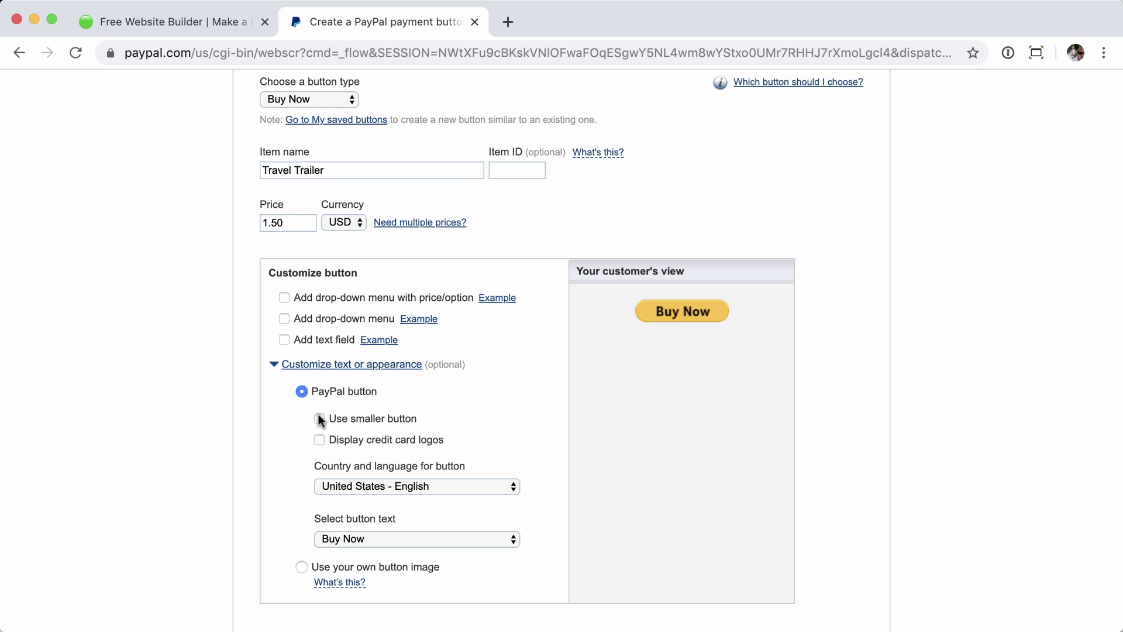
{"action": "left_click", "coordinate": [318, 416]}
{"action": "left_click", "coordinate": [318, 416]}
{"action": "left_click", "coordinate": [319, 442]}
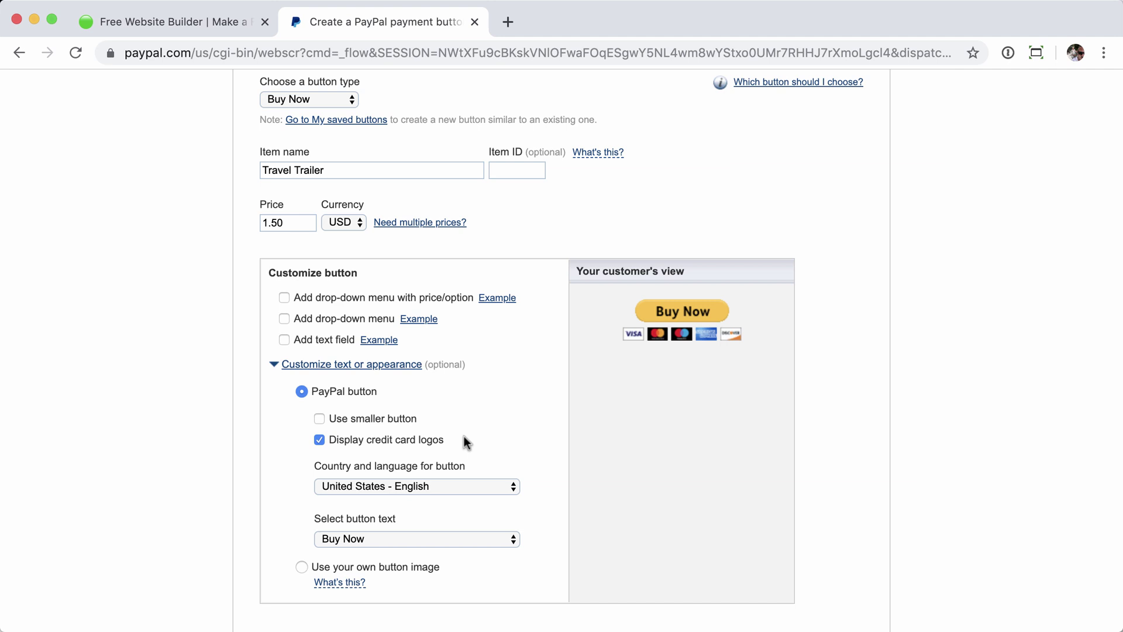
Keep United States - English as the button language and 'Buy Now' as its text.
{"action": "left_click", "coordinate": [422, 489]}
{"action": "left_click", "coordinate": [423, 486]}
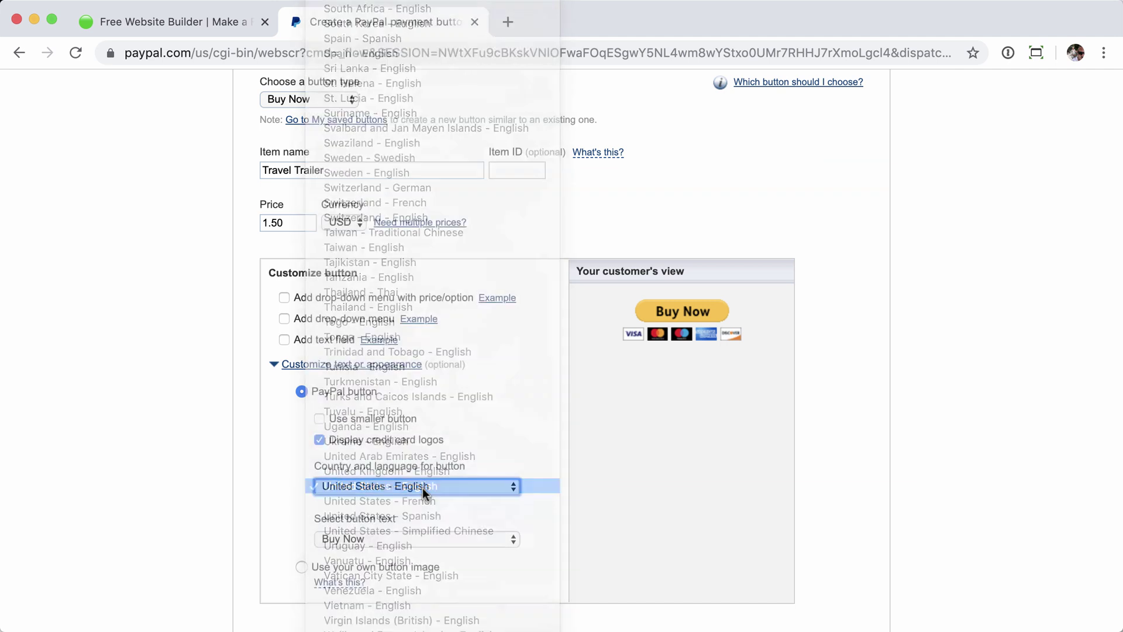
{"action": "left_click", "coordinate": [360, 539]}
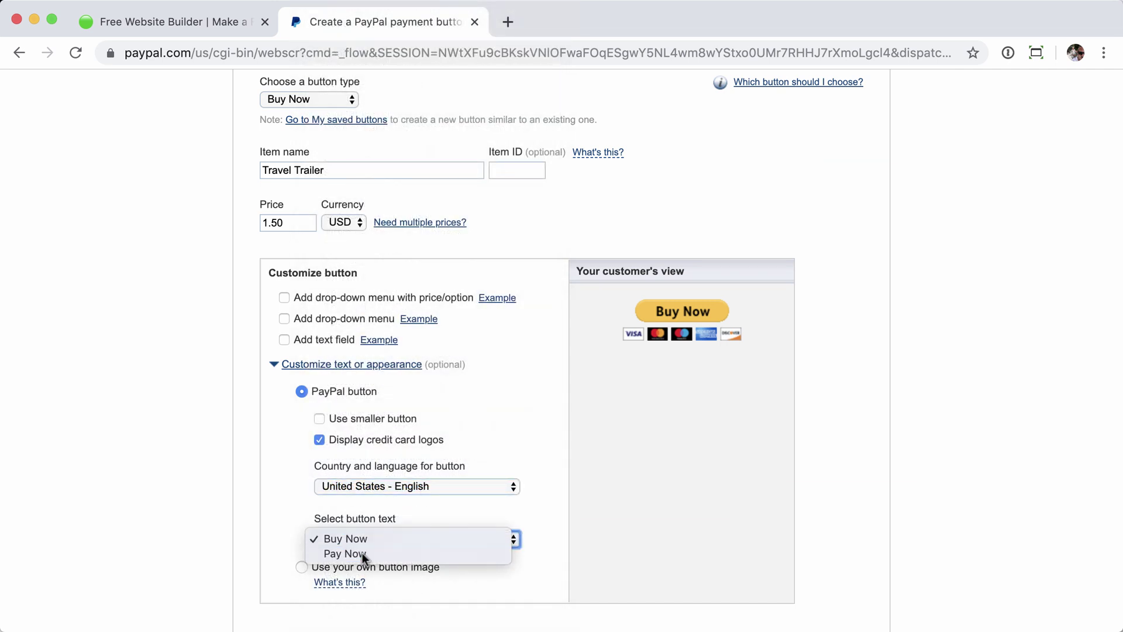
{"action": "left_click", "coordinate": [363, 553]}
{"action": "left_click", "coordinate": [398, 533]}
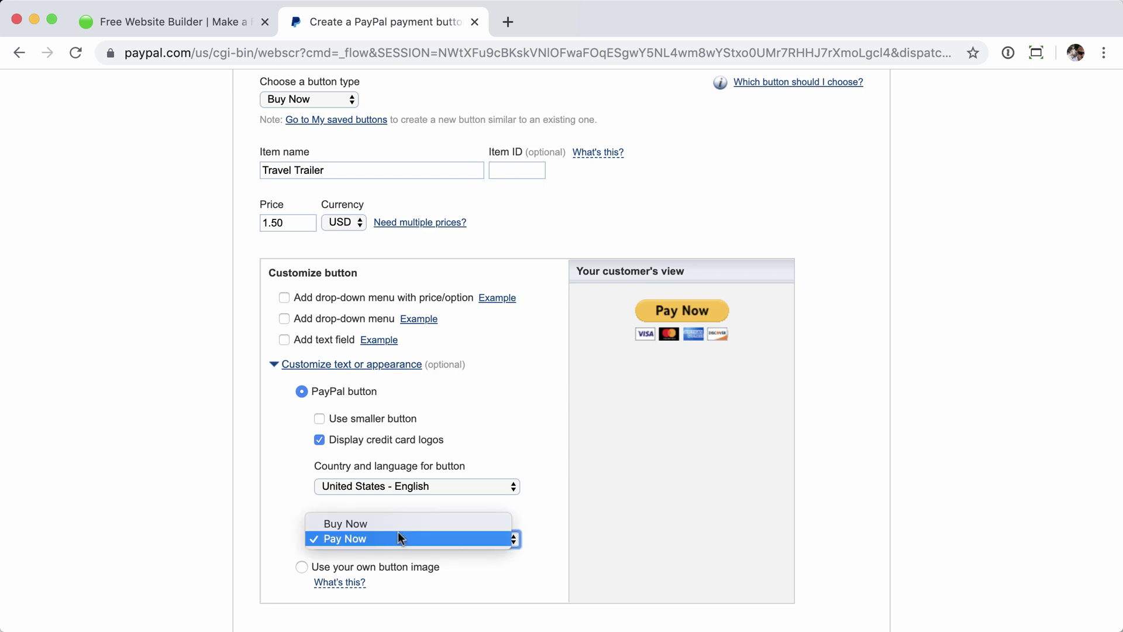
{"action": "left_click", "coordinate": [360, 523]}
{"action": "left_click", "coordinate": [560, 515]}
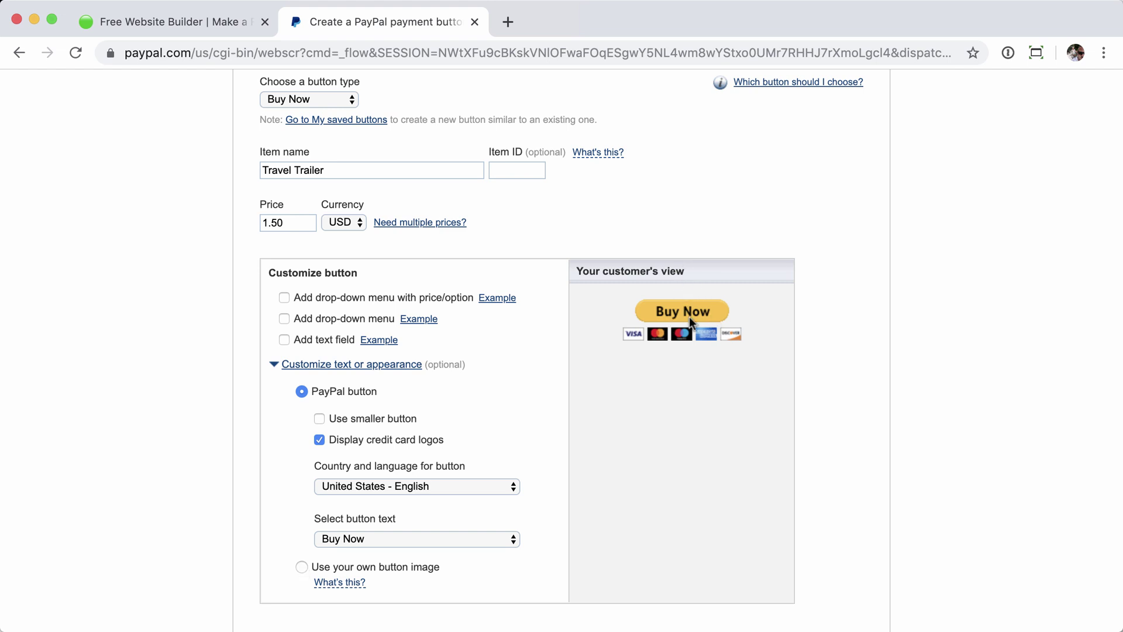
Try the custom button image option, then revert to the standard PayPal button style.
{"action": "left_click", "coordinate": [301, 567]}
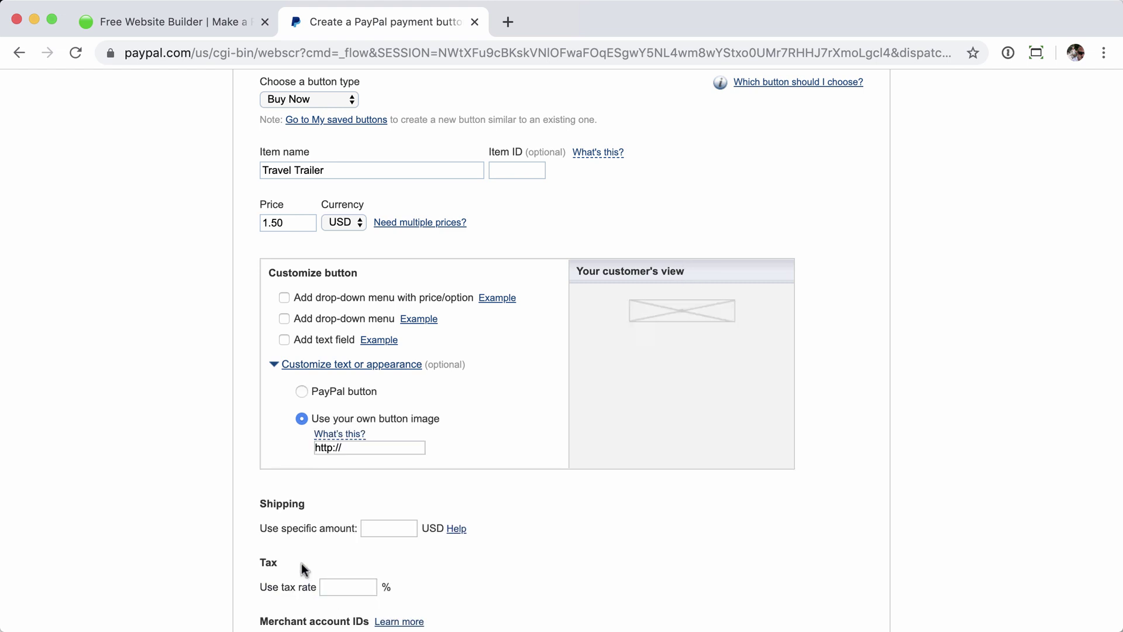
{"action": "left_click", "coordinate": [393, 445]}
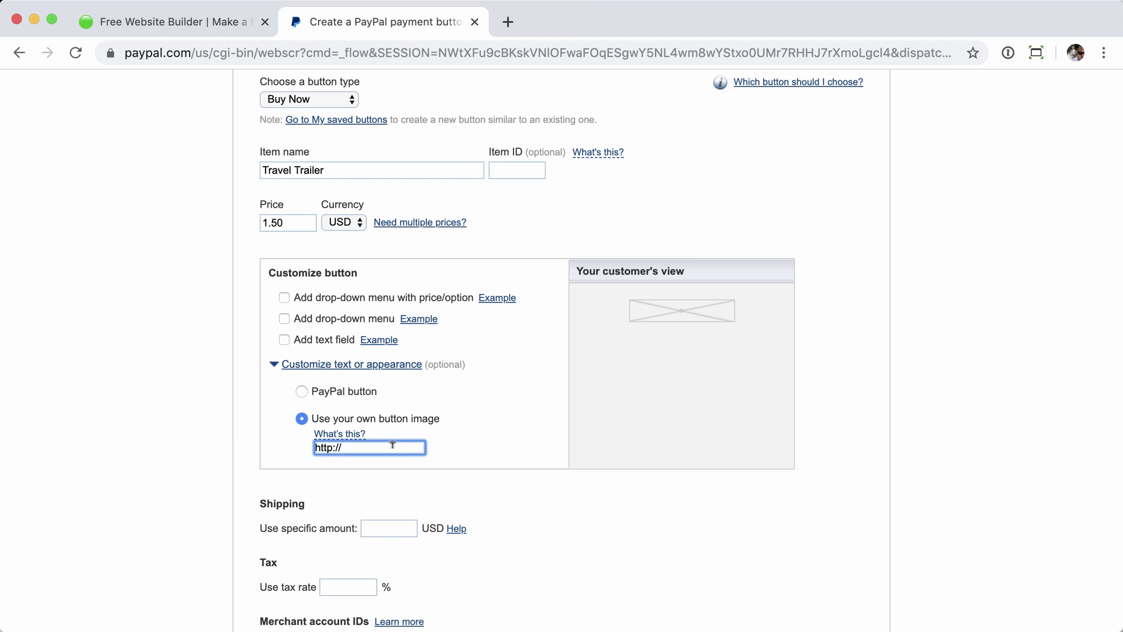
{"action": "left_click", "coordinate": [300, 391]}
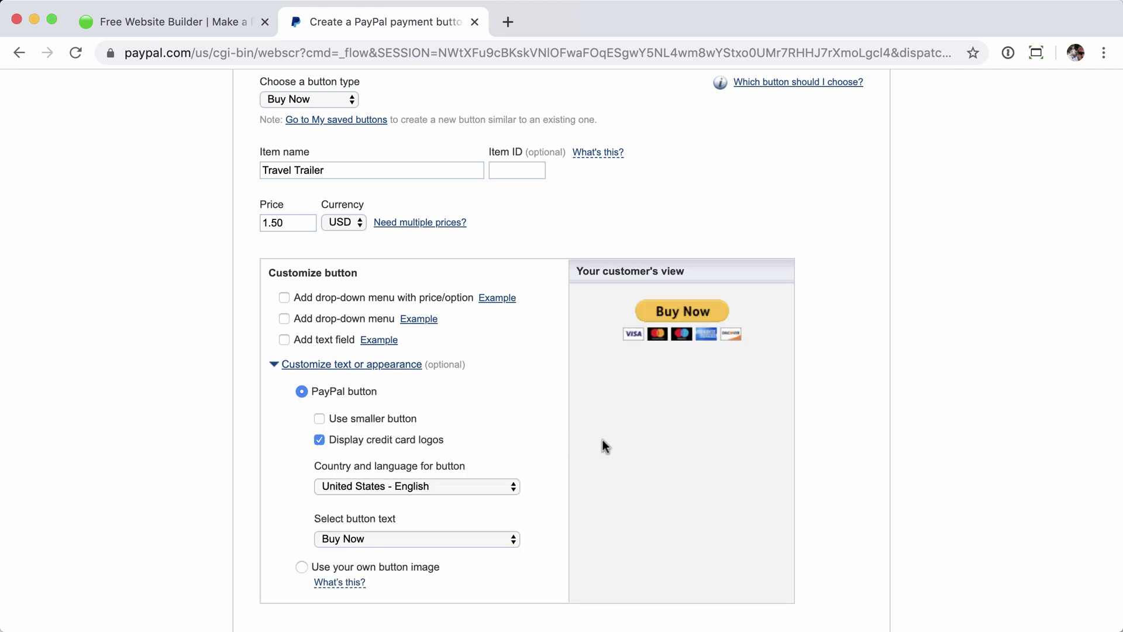
{"action": "scroll", "coordinate": [602, 440], "scroll_direction": "down", "scroll_amount": 7}
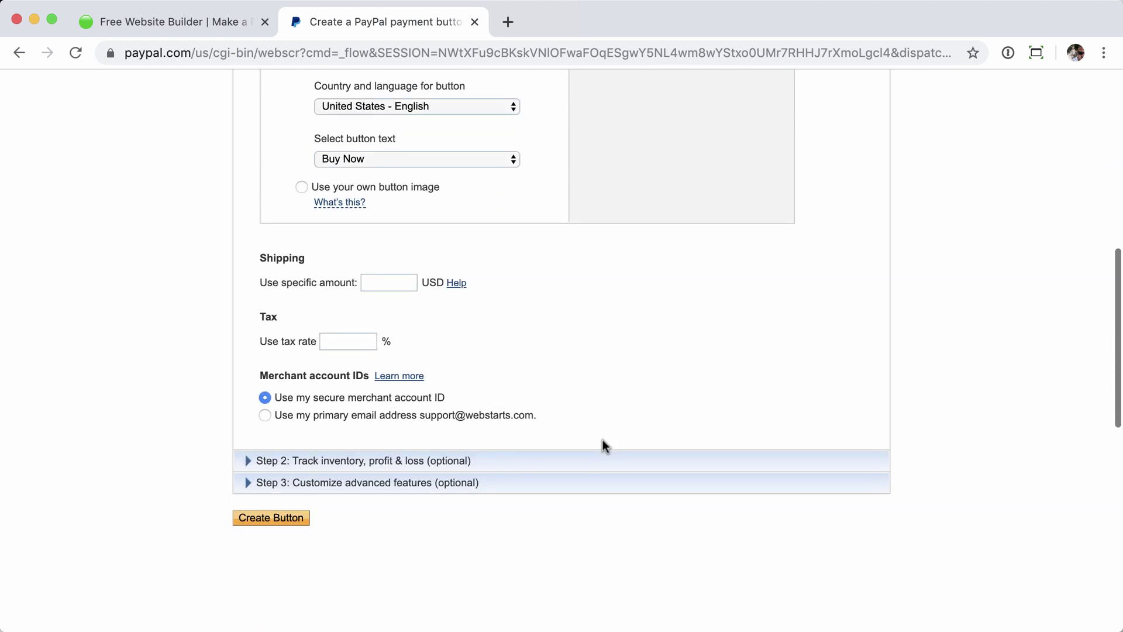
Set a specific shipping amount of 1 USD, replacing the mistyped 250.
{"action": "left_click", "coordinate": [400, 281]}
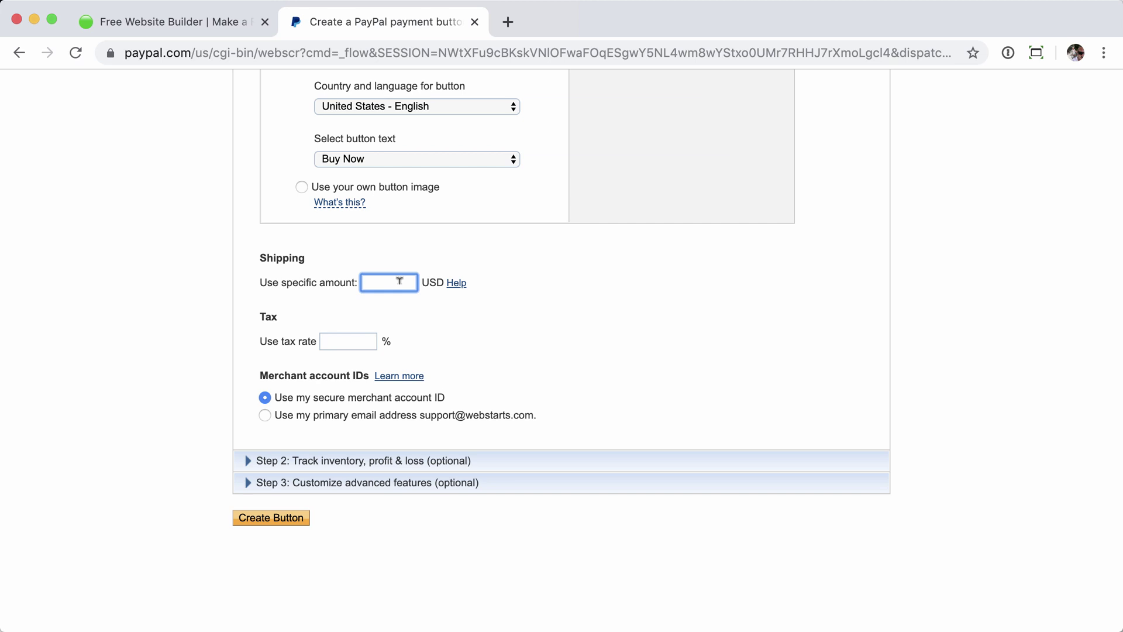
{"action": "type", "text": "250"}
{"action": "double_click", "coordinate": [404, 278]}
{"action": "key", "text": "BackSpace"}
{"action": "type", "text": "1"}
Set the tax rate to 7% and receive payments at the primary email address.
{"action": "left_click", "coordinate": [356, 340]}
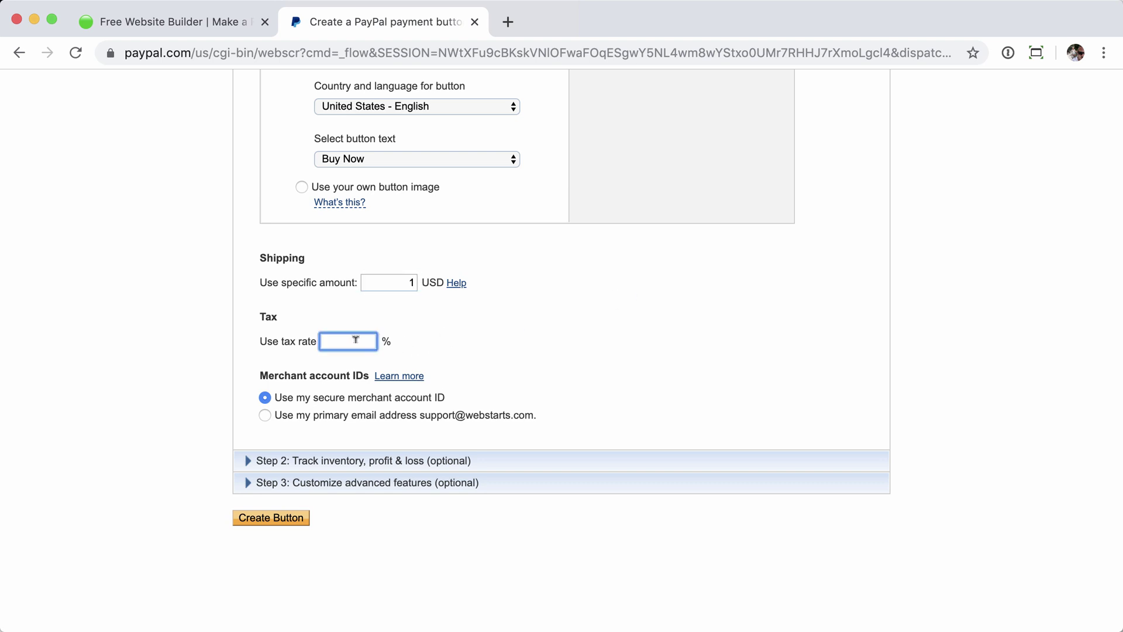
{"action": "type", "text": "7"}
{"action": "left_click", "coordinate": [609, 299]}
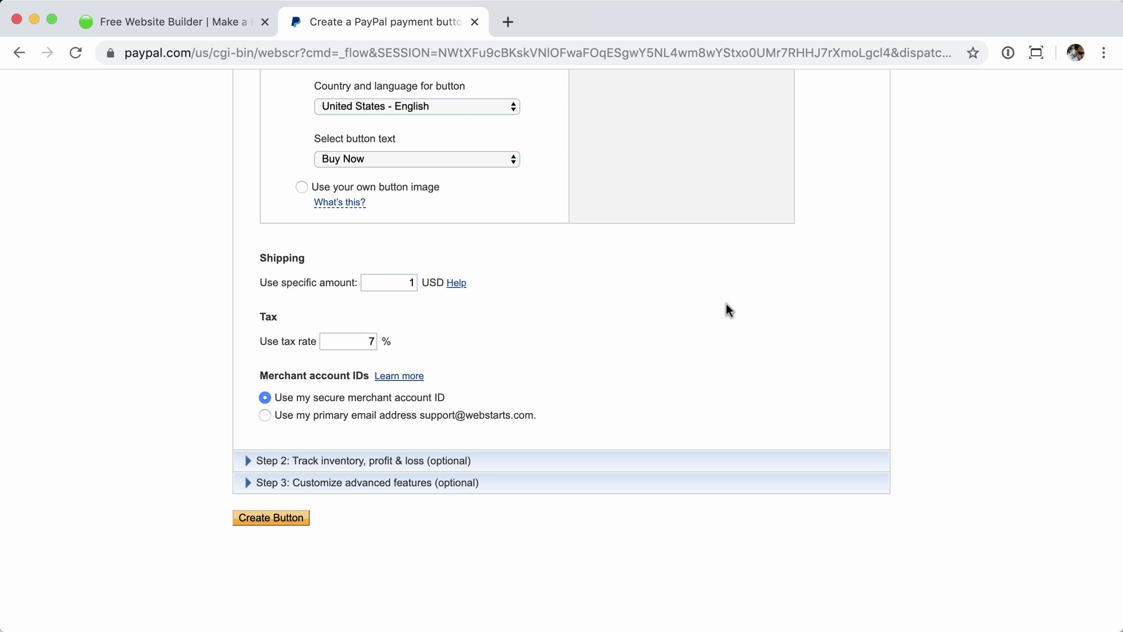
{"action": "left_click", "coordinate": [265, 416]}
{"action": "scroll", "coordinate": [599, 415], "scroll_direction": "down", "scroll_amount": 5}
Expand Step 2 and leave inventory and profit-and-loss tracking unchecked.
{"action": "left_click", "coordinate": [244, 319]}
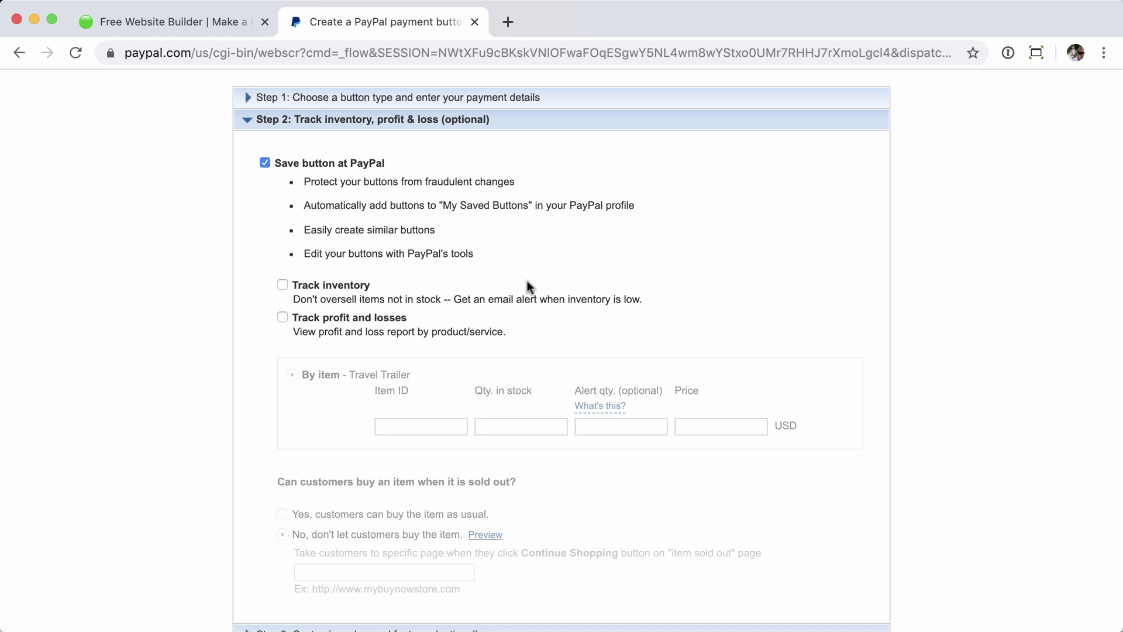
{"action": "scroll", "coordinate": [543, 310], "scroll_direction": "down", "scroll_amount": 6}
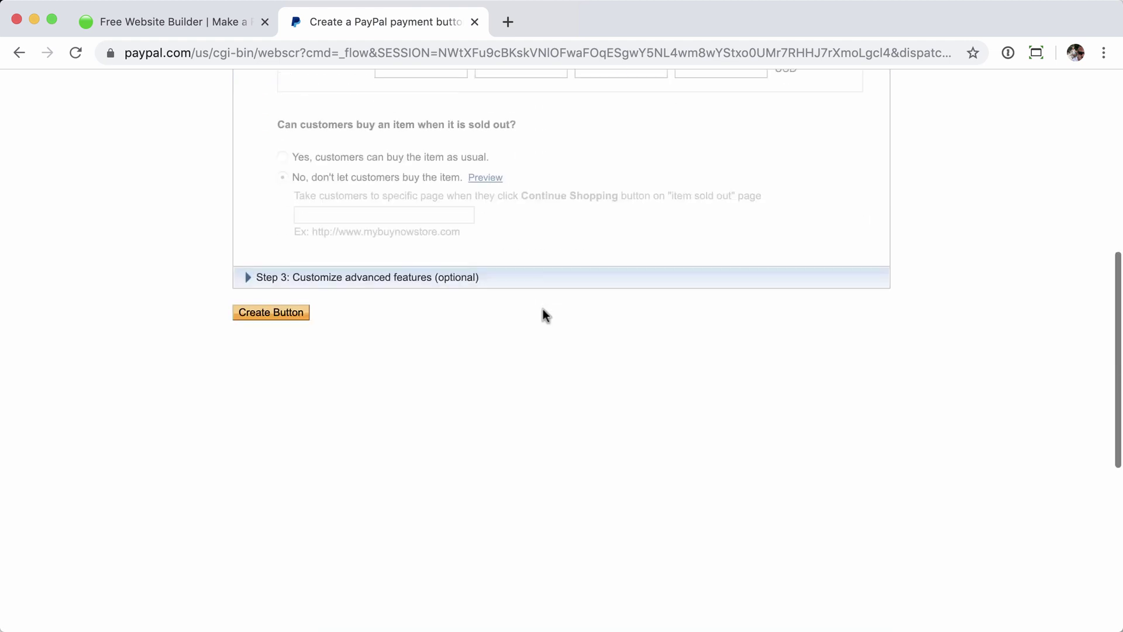
{"action": "scroll", "coordinate": [543, 314], "scroll_direction": "down", "scroll_amount": 1}
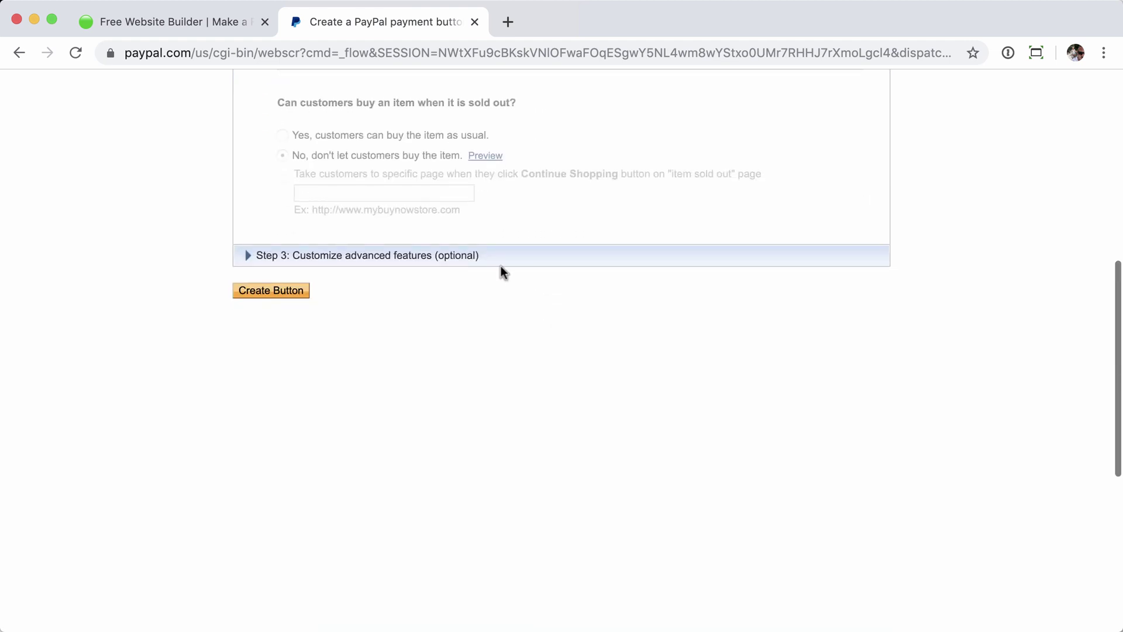
Expand Step 3 and review the advanced checkout options: fixed quantities, special instructions, shipping address.
{"action": "left_click", "coordinate": [330, 260]}
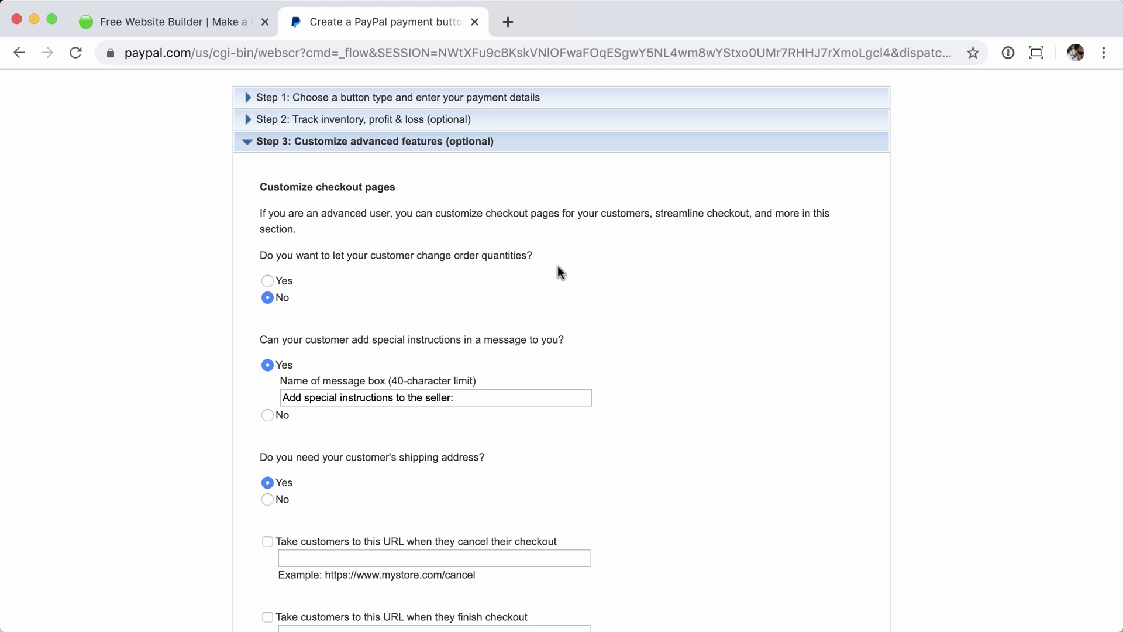
{"action": "scroll", "coordinate": [557, 272], "scroll_direction": "down", "scroll_amount": 3}
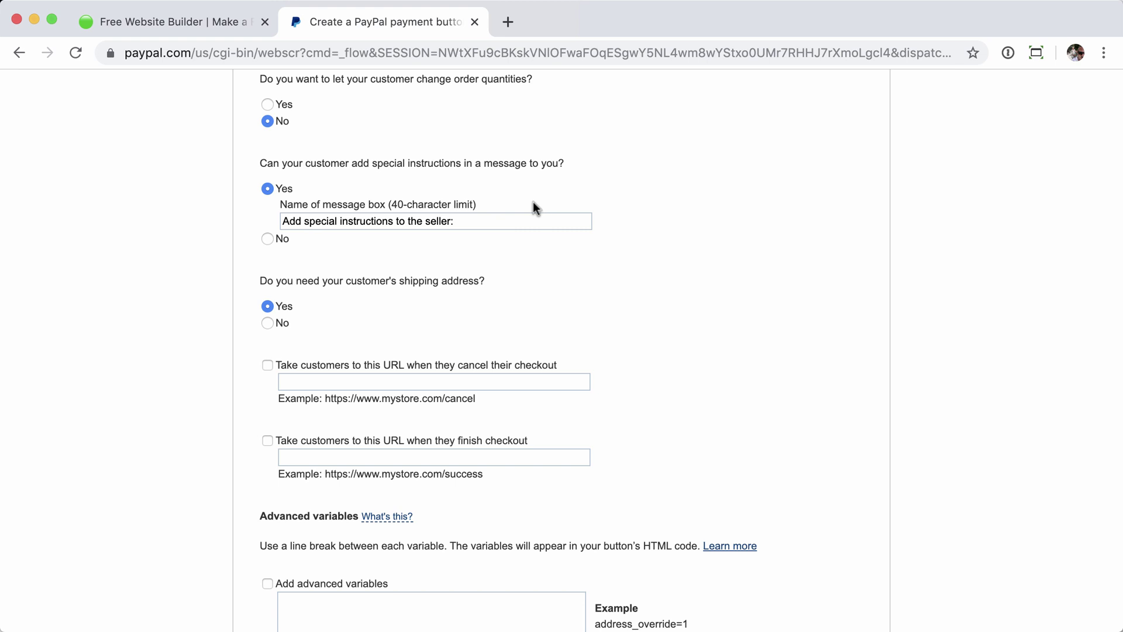
{"action": "scroll", "coordinate": [566, 279], "scroll_direction": "down", "scroll_amount": 4}
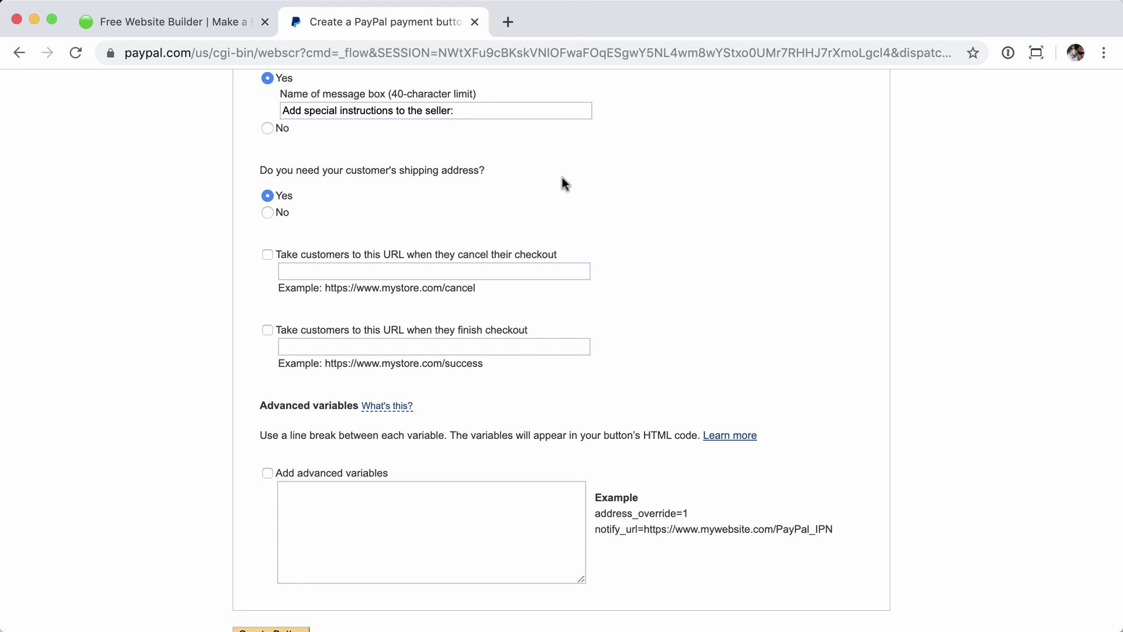
Turn the cancelled-checkout redirect on and back off, leaving redirect URLs empty.
{"action": "left_click", "coordinate": [268, 255]}
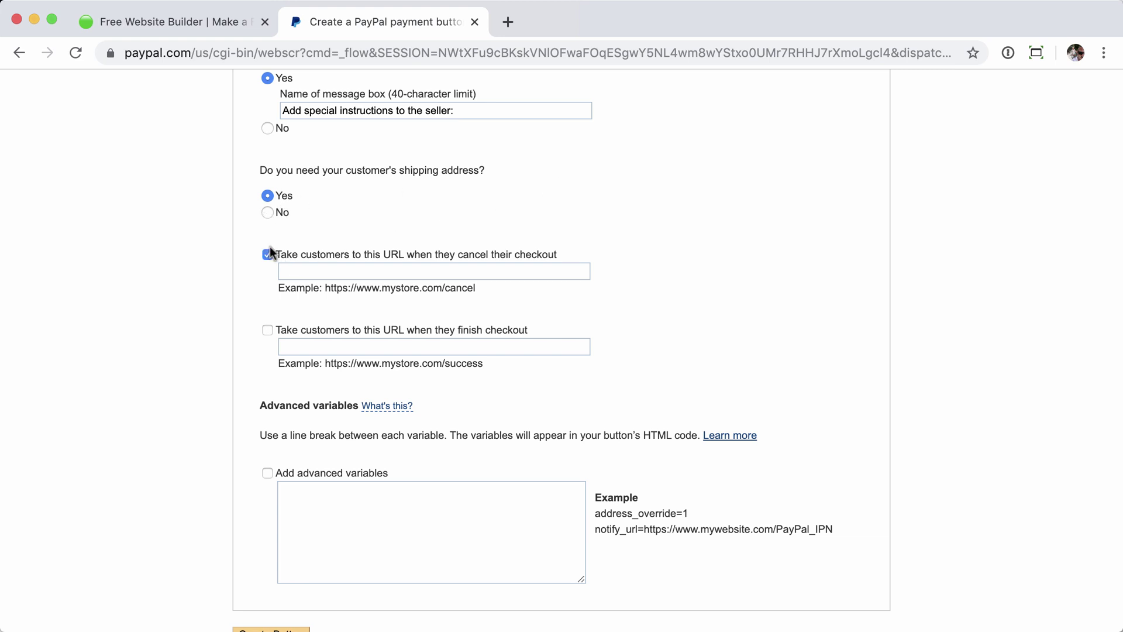
{"action": "left_click", "coordinate": [312, 269]}
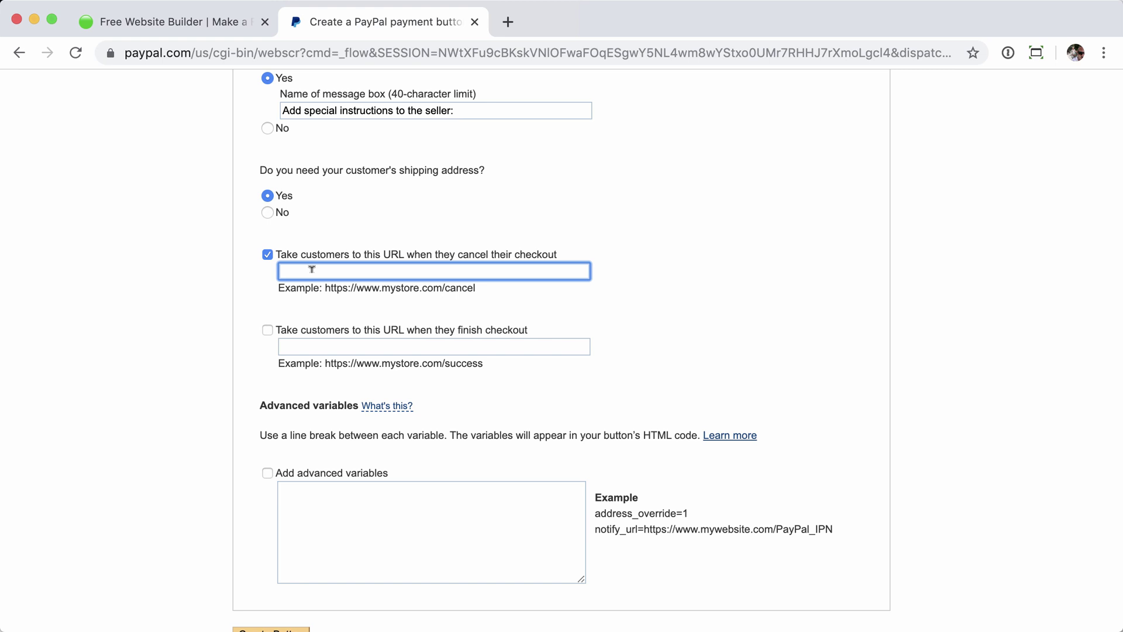
{"action": "left_click", "coordinate": [268, 254]}
{"action": "scroll", "coordinate": [420, 224], "scroll_direction": "down", "scroll_amount": 1}
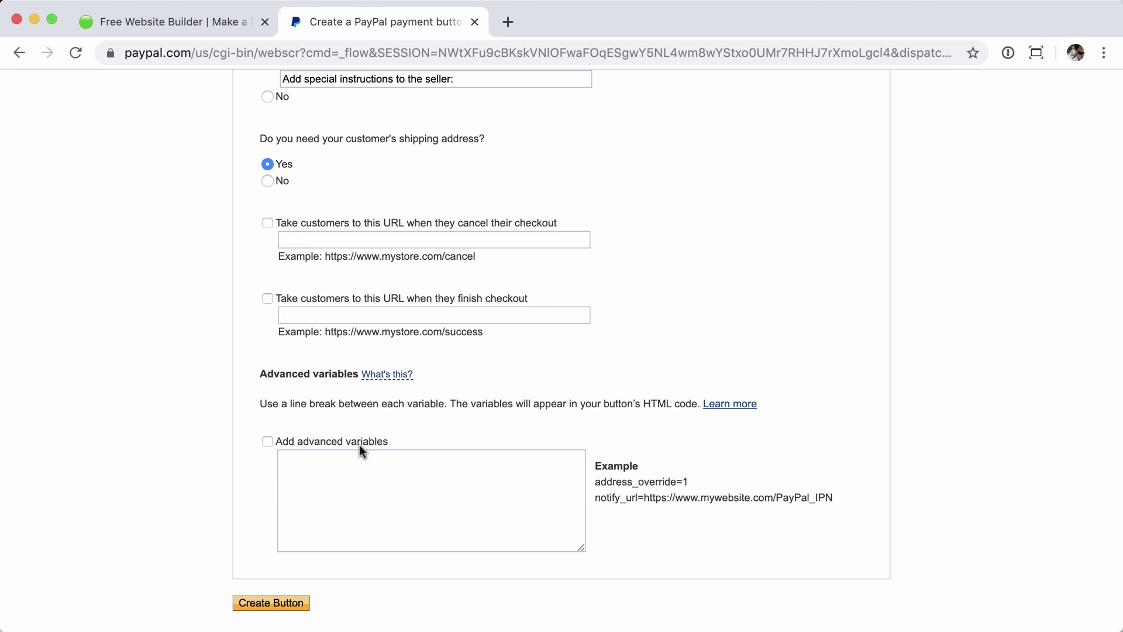
Create the Buy Now button to generate its HTML code, then go to the WebStarts tab.
{"action": "left_click", "coordinate": [266, 603]}
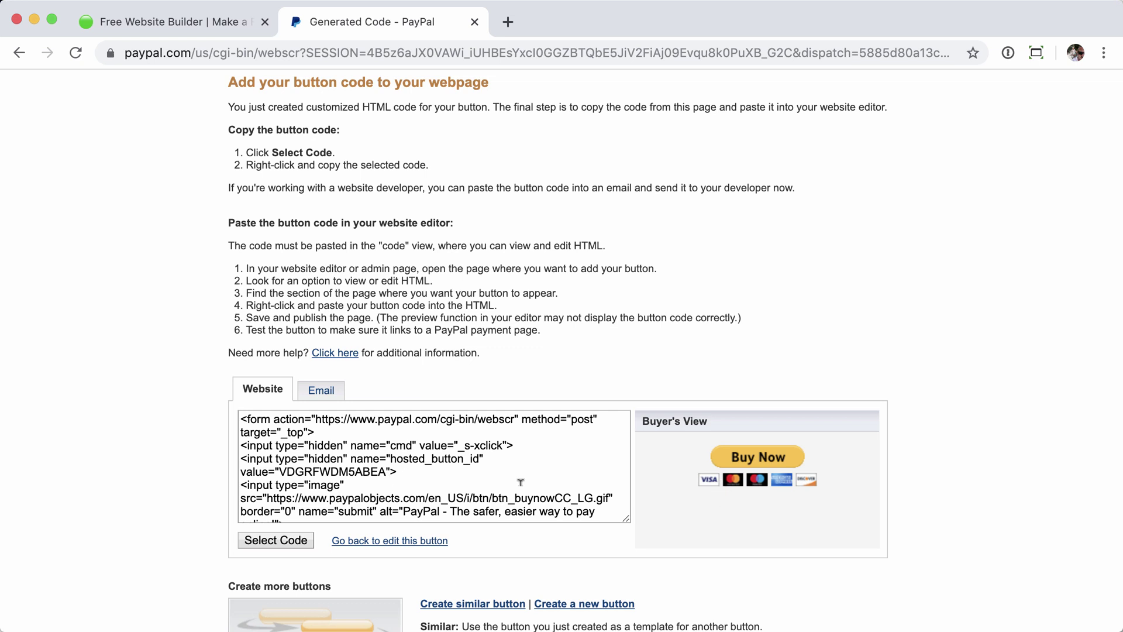
{"action": "left_click_drag", "start_coordinate": [611, 508], "coordinate": [272, 429]}
{"action": "left_click", "coordinate": [277, 431]}
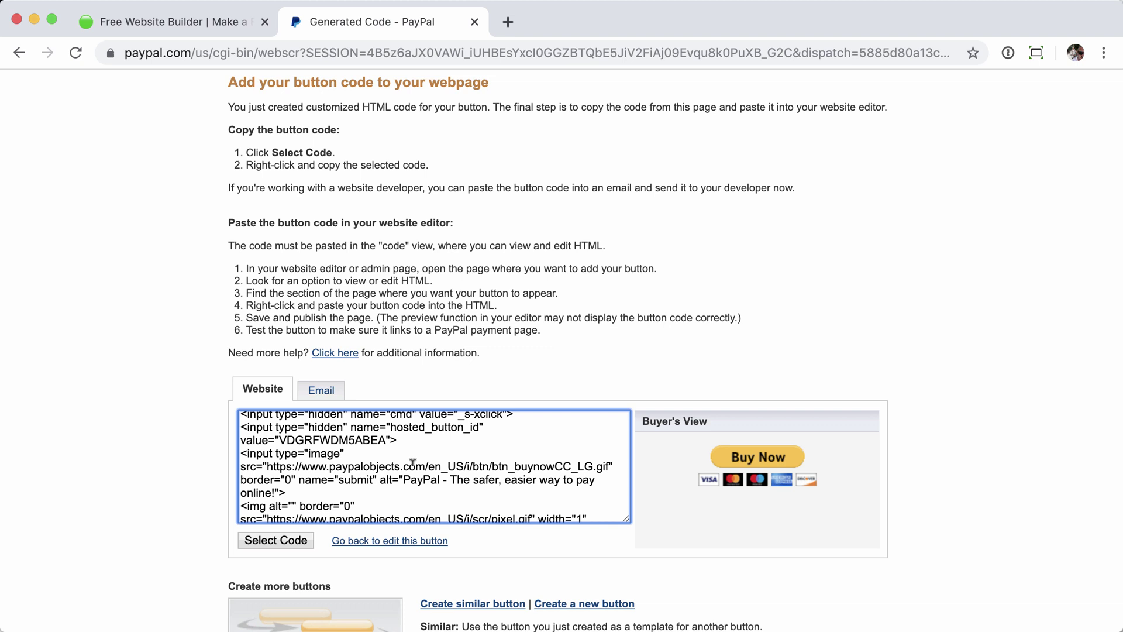
{"action": "left_click", "coordinate": [178, 24]}
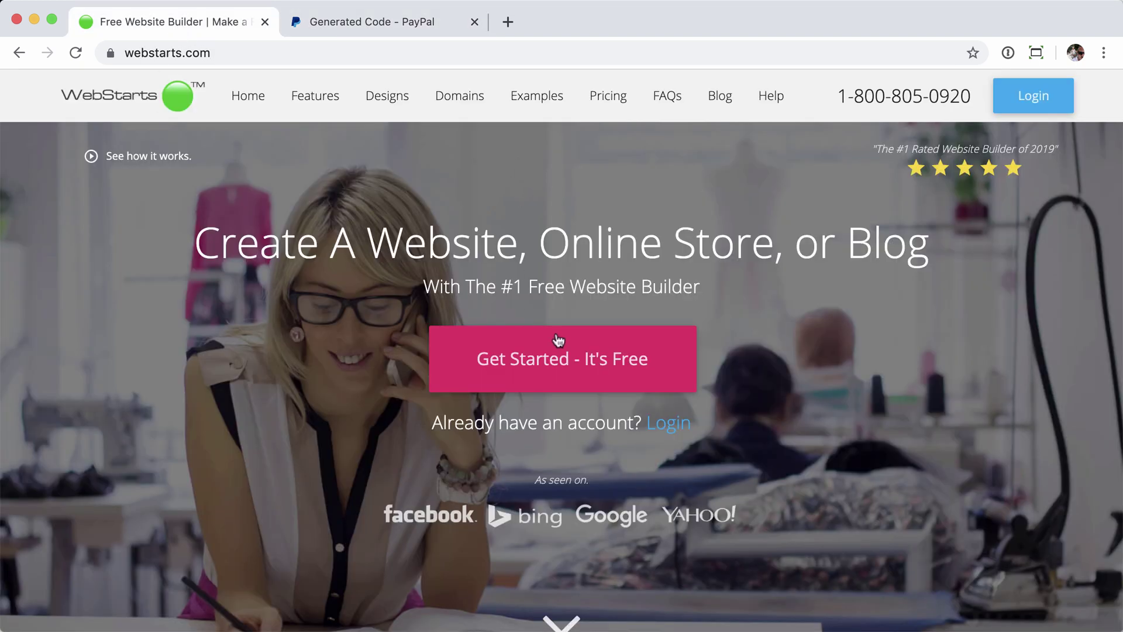
Log in to WebStarts with the pasted e-mail and password, then open floridacampers.net in the editor.
{"action": "left_click", "coordinate": [1035, 99]}
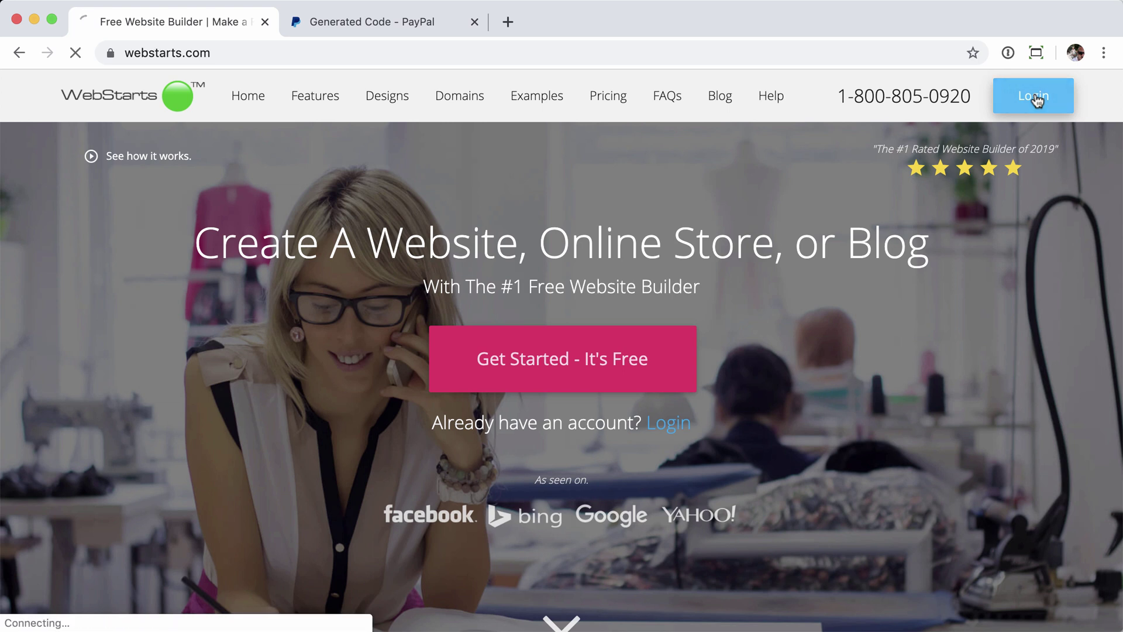
{"action": "key", "text": "ctrl+v"}
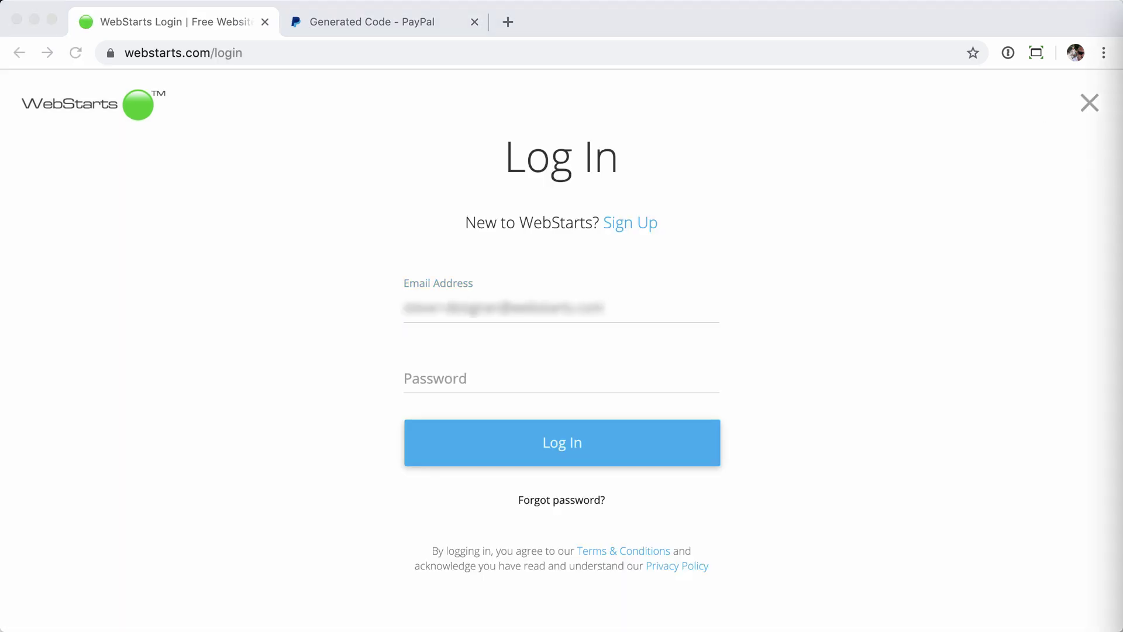
{"action": "left_click", "coordinate": [518, 375]}
{"action": "key", "text": "ctrl+v"}
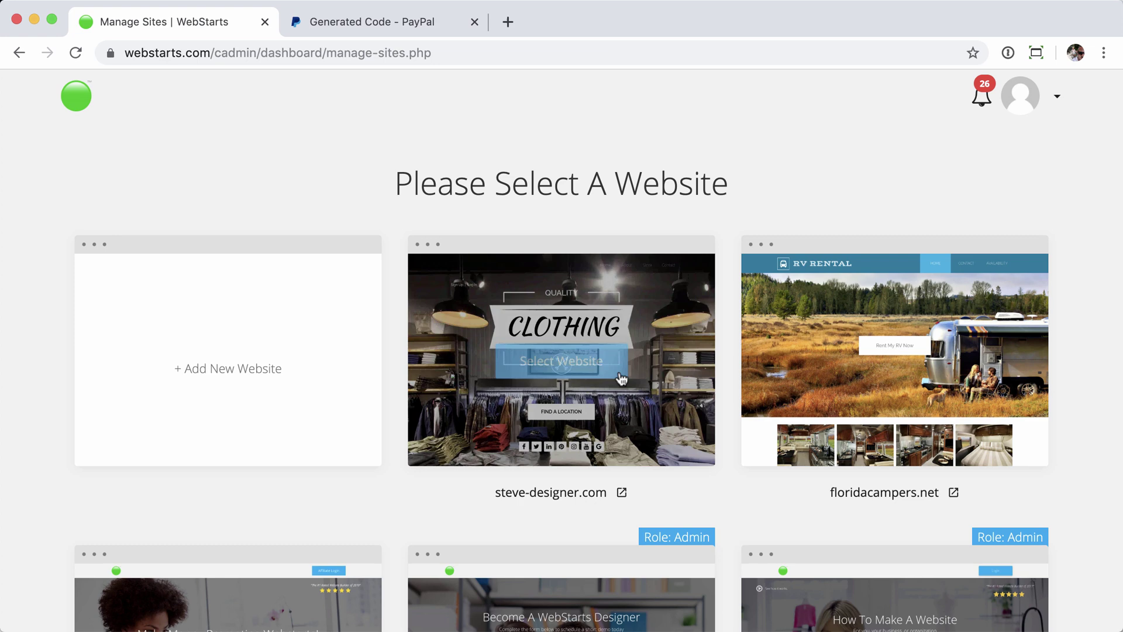
{"action": "left_click", "coordinate": [893, 361]}
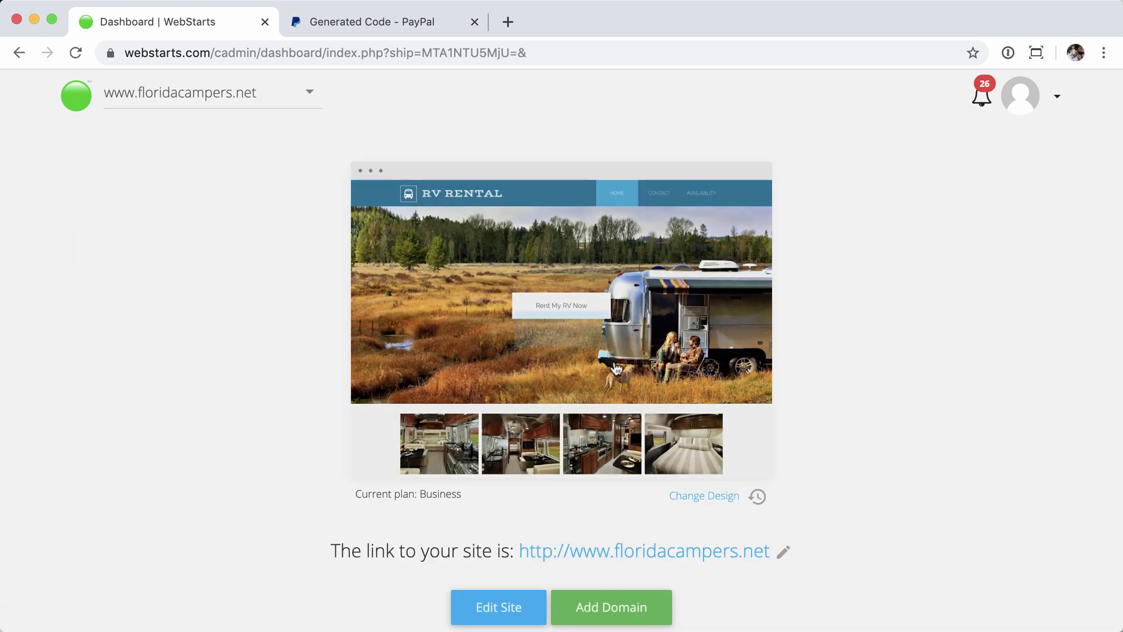
{"action": "left_click", "coordinate": [565, 338]}
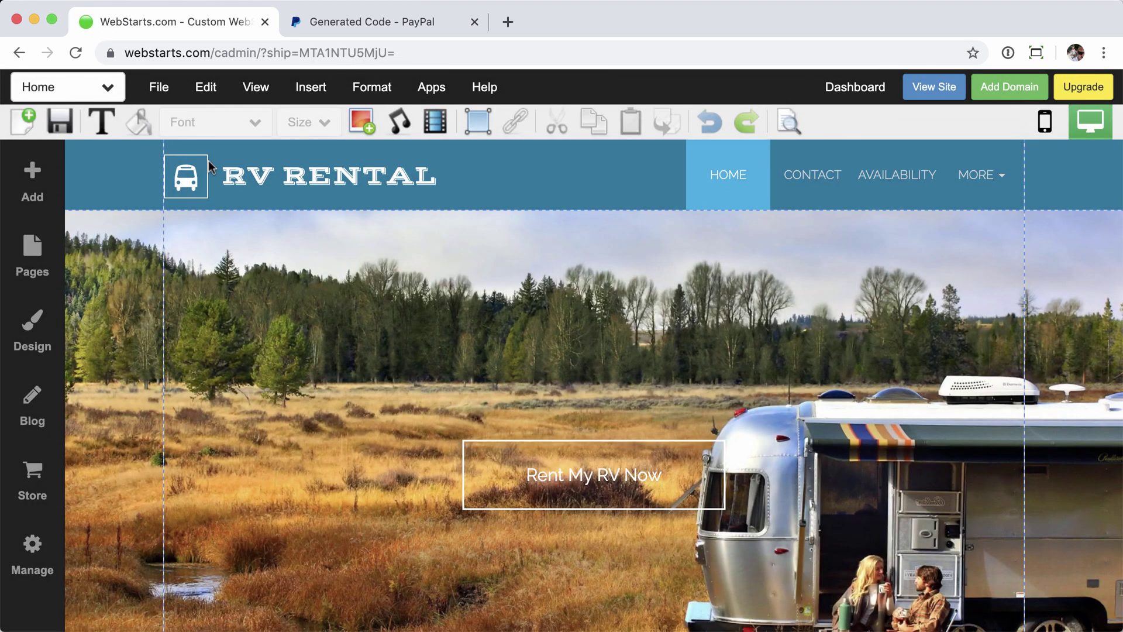
Switch to the Travel Trailer page offering the 36' trailer for $1.50, then go back to the PayPal code tab.
{"action": "left_click", "coordinate": [41, 92]}
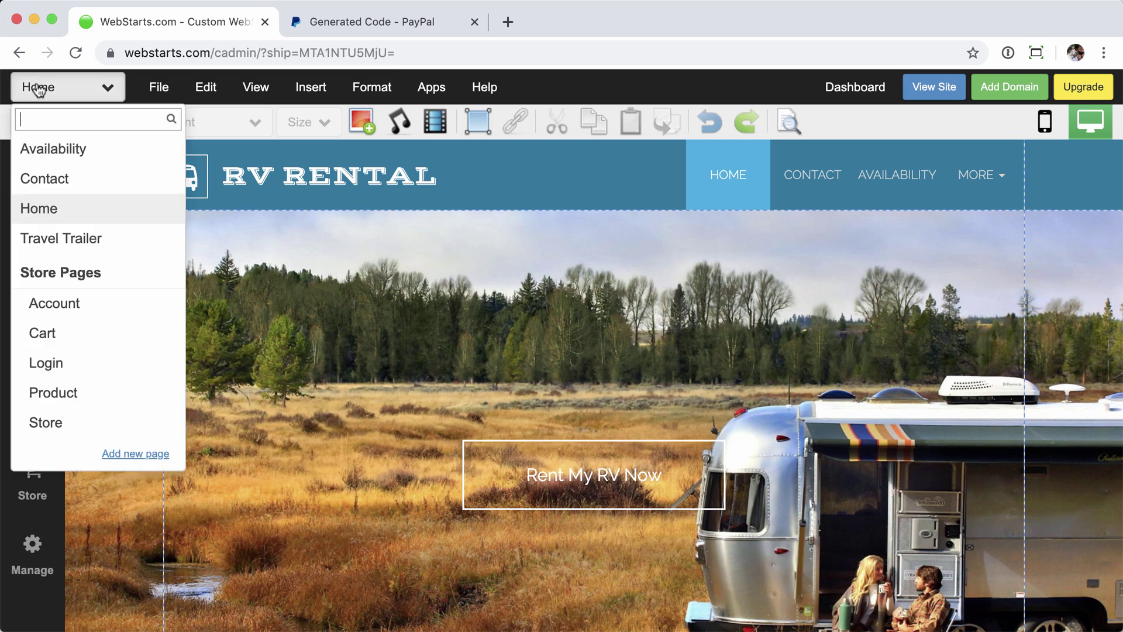
{"action": "left_click", "coordinate": [62, 238]}
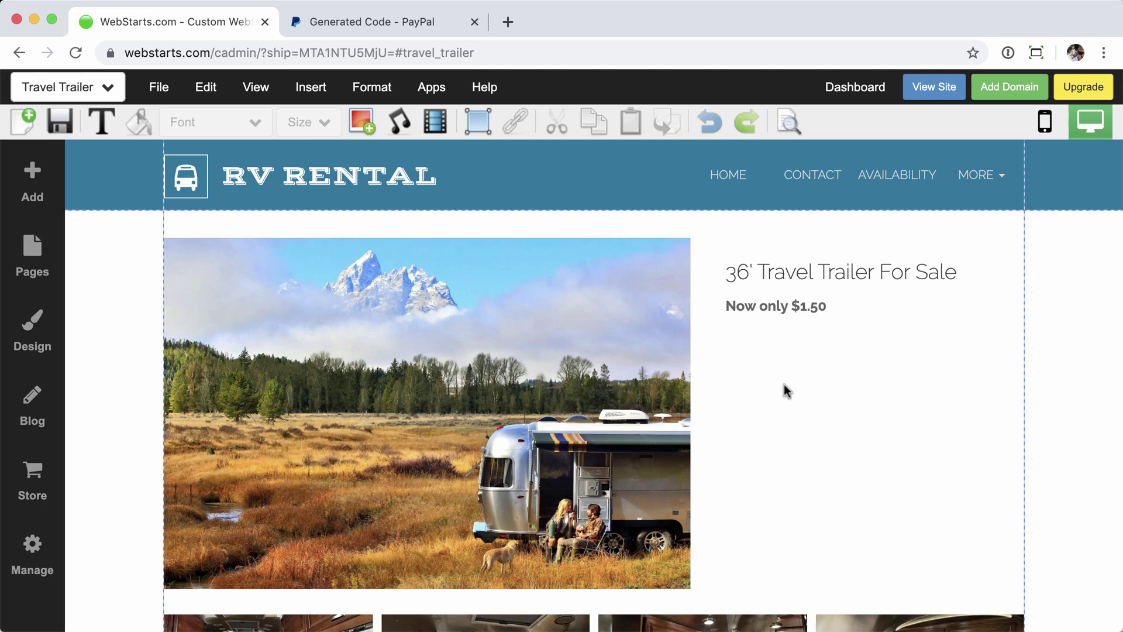
{"action": "scroll", "coordinate": [785, 385], "scroll_direction": "down", "scroll_amount": 15}
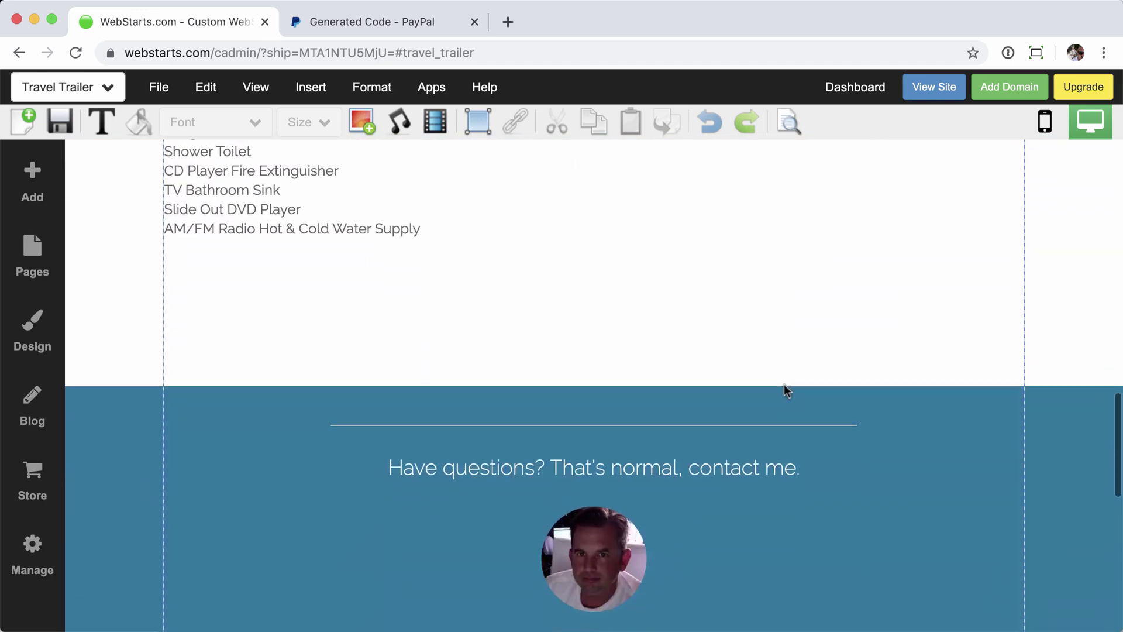
{"action": "scroll", "coordinate": [784, 384], "scroll_direction": "up", "scroll_amount": 15}
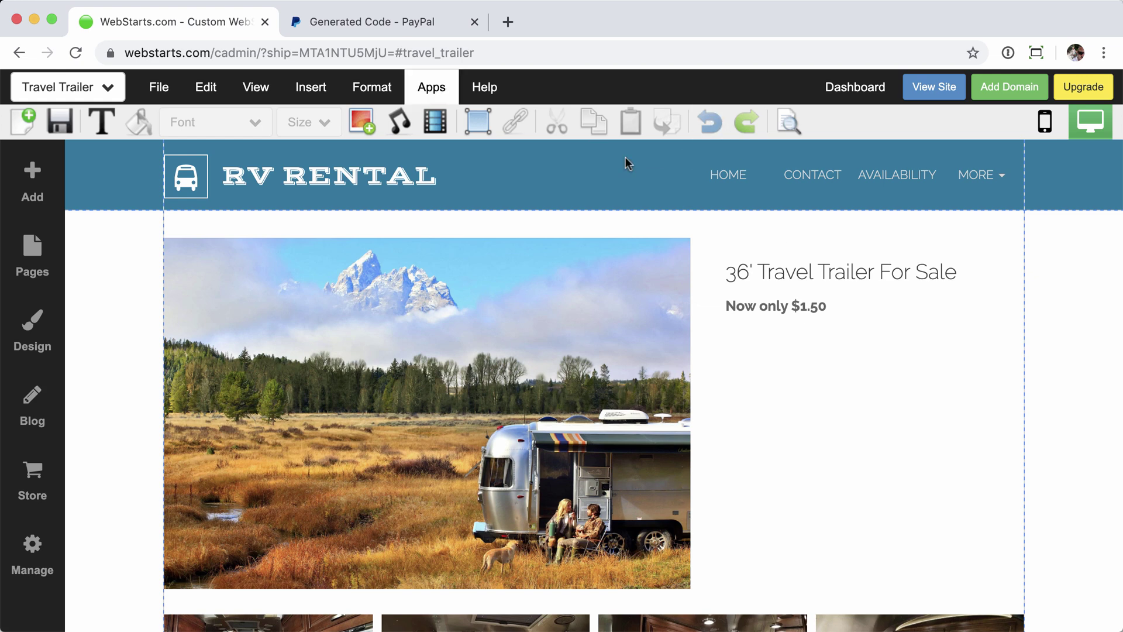
{"action": "left_click", "coordinate": [425, 22]}
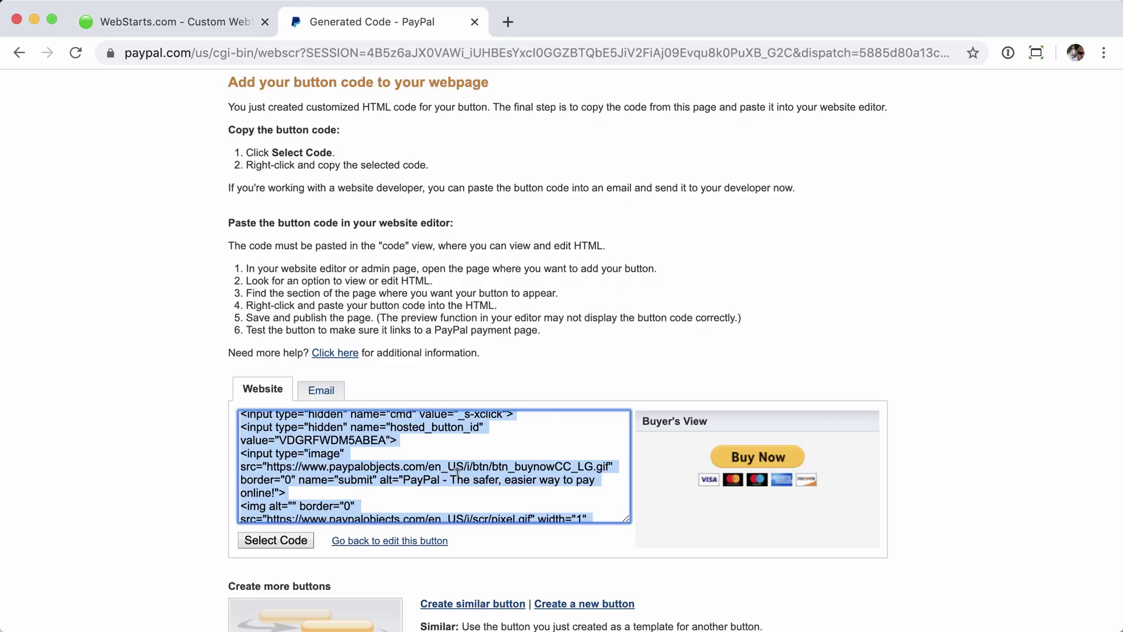
Insert the copied PayPal Buy Now code into the Travel Trailer page as an HTML Code element.
{"action": "left_click", "coordinate": [170, 23]}
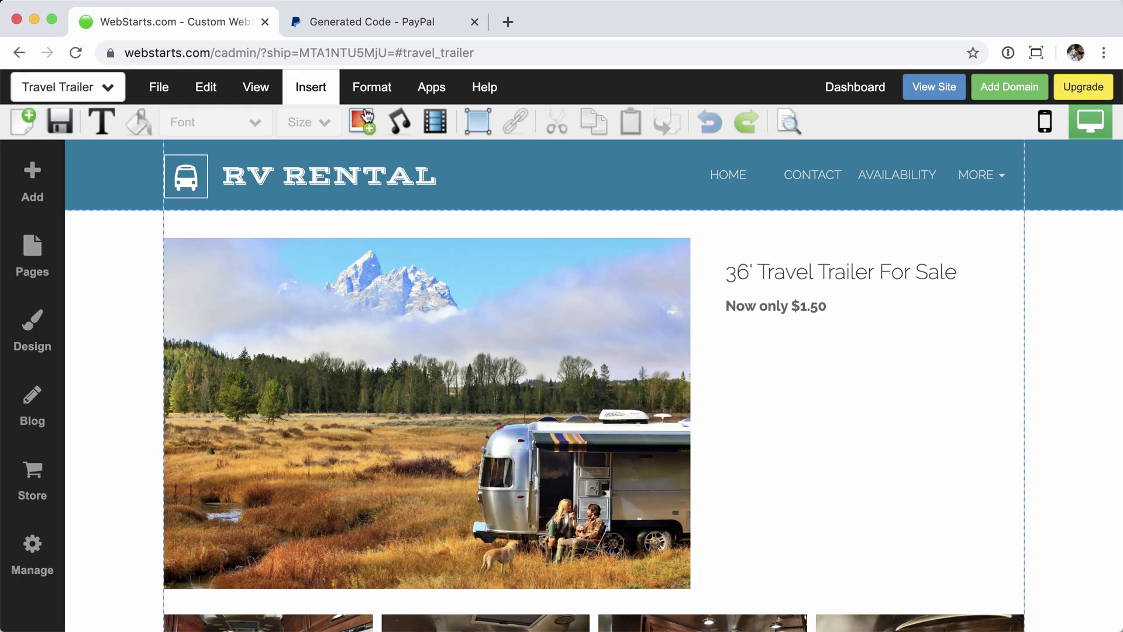
{"action": "left_click", "coordinate": [312, 94]}
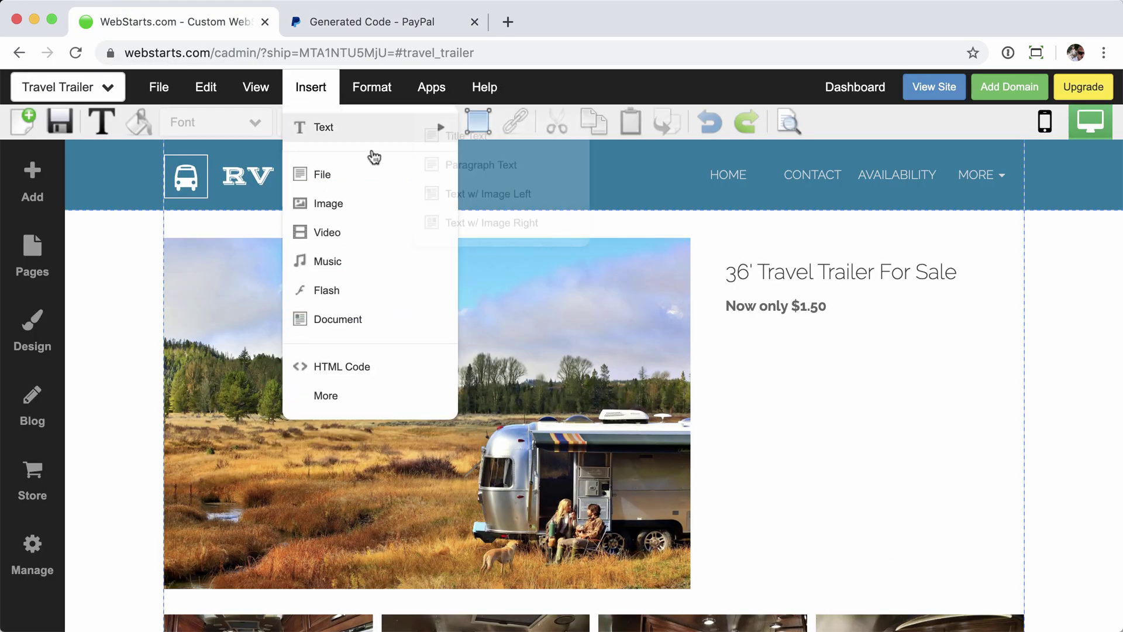
{"action": "left_click", "coordinate": [323, 369]}
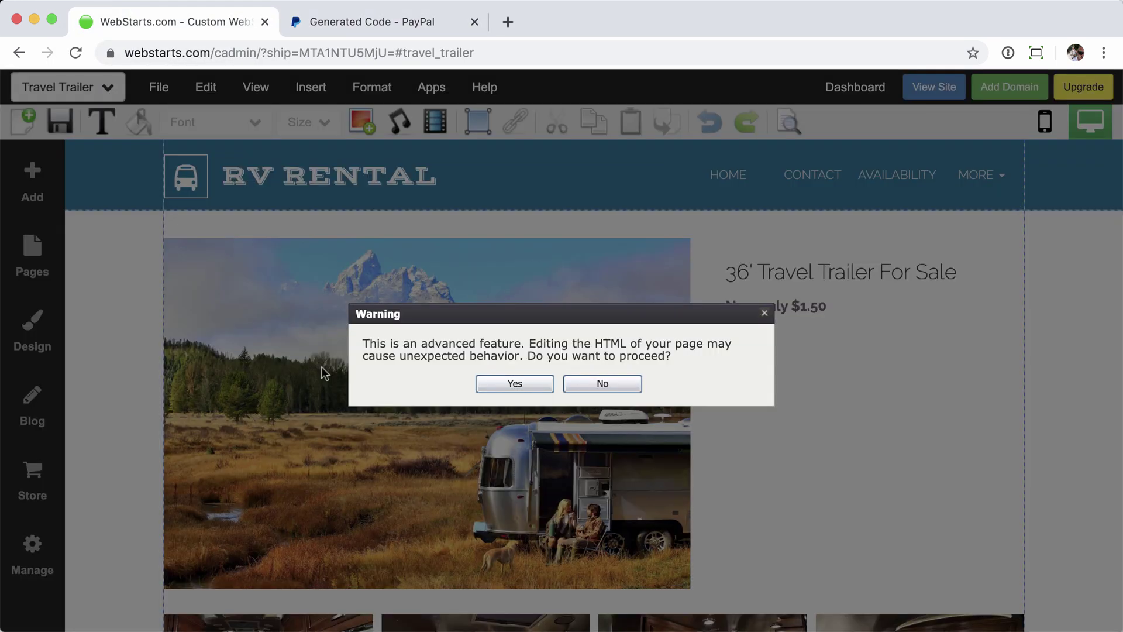
{"action": "left_click", "coordinate": [516, 385]}
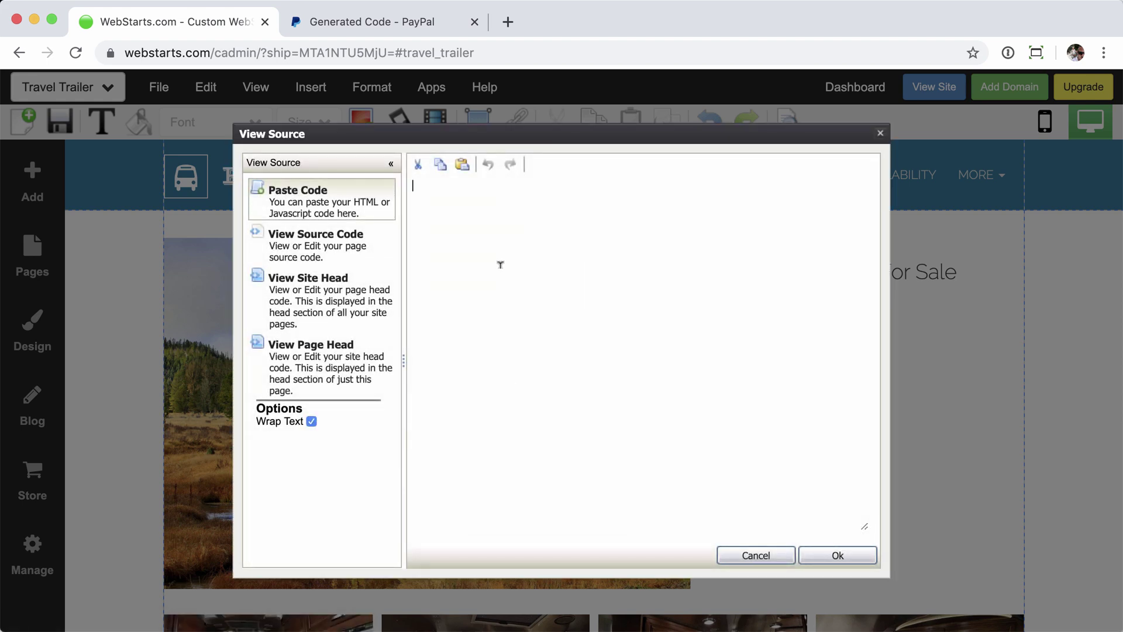
{"action": "type", "text": "<form action=\"https://www.paypal.com/cgi-bin/webscr\" method=\"post\" target=\"_top\"> <input type=\"hidden\" name=\"cmd\" value=\"_s-xclick\"> <input type=\"hidden\" name=\"hosted_button_id\" value=\"VDGRFWDM5ABEA\"> <input type=\"image\" src=\"https://www.paypalobjects.com/en_US/i/btn/btn_buynowCC_LG.gif\" border=\"0\" name=\"submit\" alt=\"PayPal - The safer, easier way to pay online!\"> <img alt=\"\" border=\"0\" src=\"https://www.paypalobjects.com/en_US/i/scr/pixel.gif\" width=\"1\" height=\"1\"> </form>"}
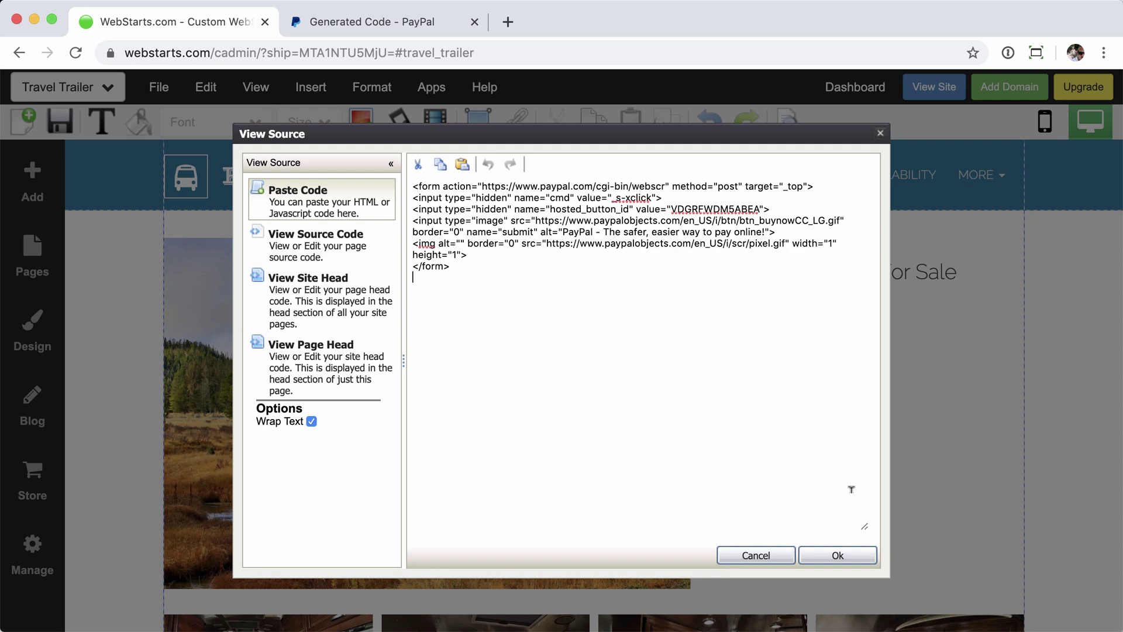
{"action": "left_click", "coordinate": [839, 556]}
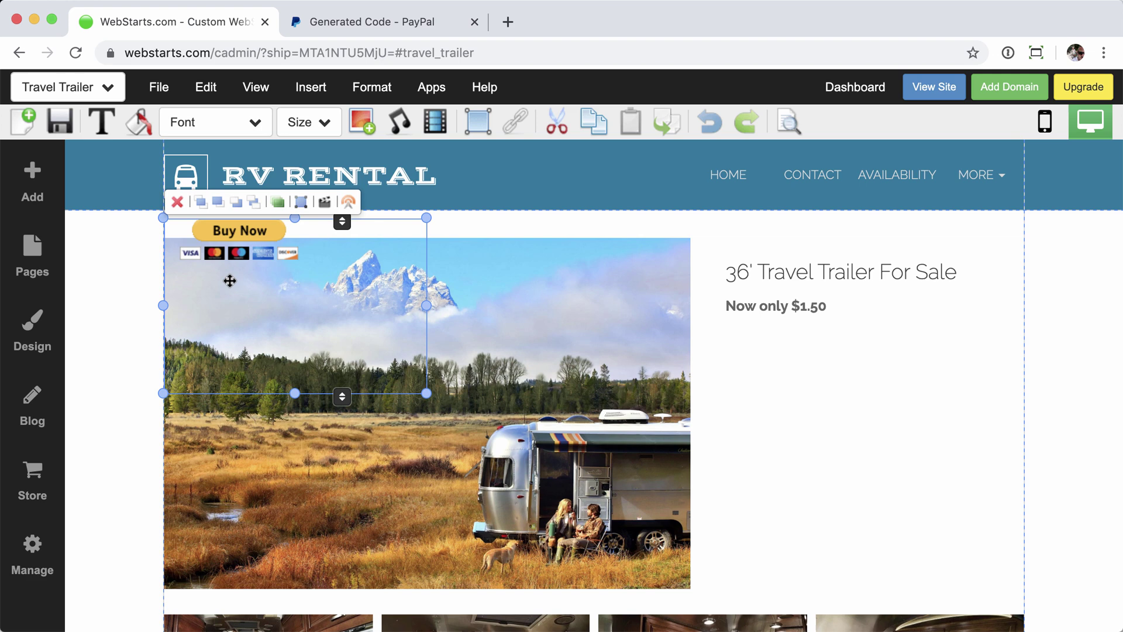
Place the Buy Now button beneath 'Now only $1.50', shrink its box, and save the page.
{"action": "left_click_drag", "start_coordinate": [229, 281], "coordinate": [773, 404]}
{"action": "left_click_drag", "start_coordinate": [972, 517], "coordinate": [868, 401]}
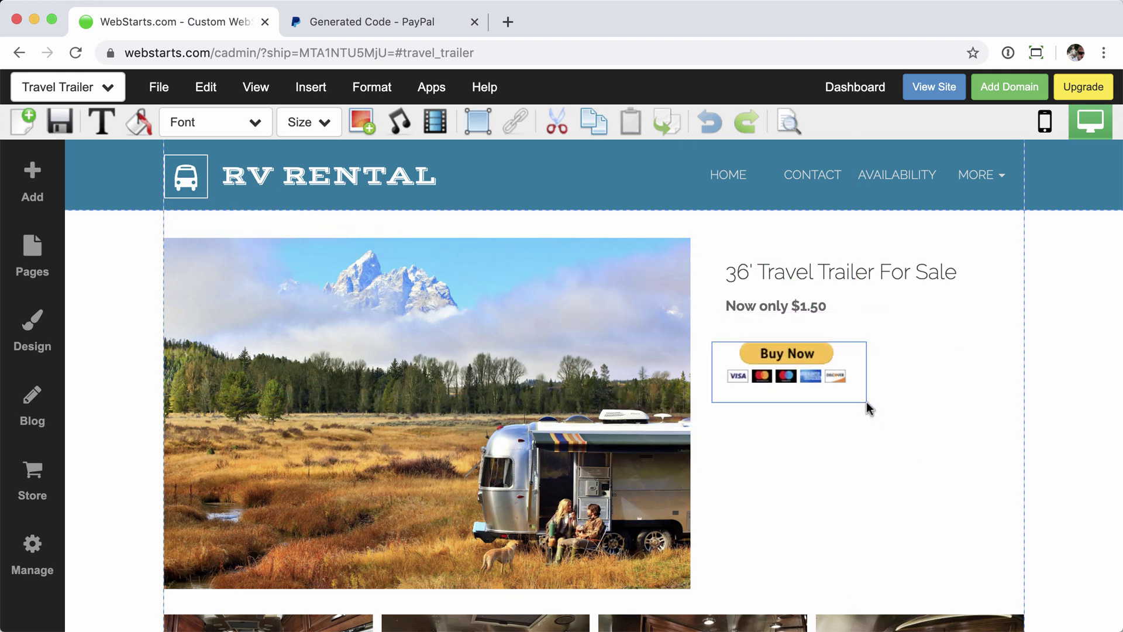
{"action": "left_click", "coordinate": [61, 123]}
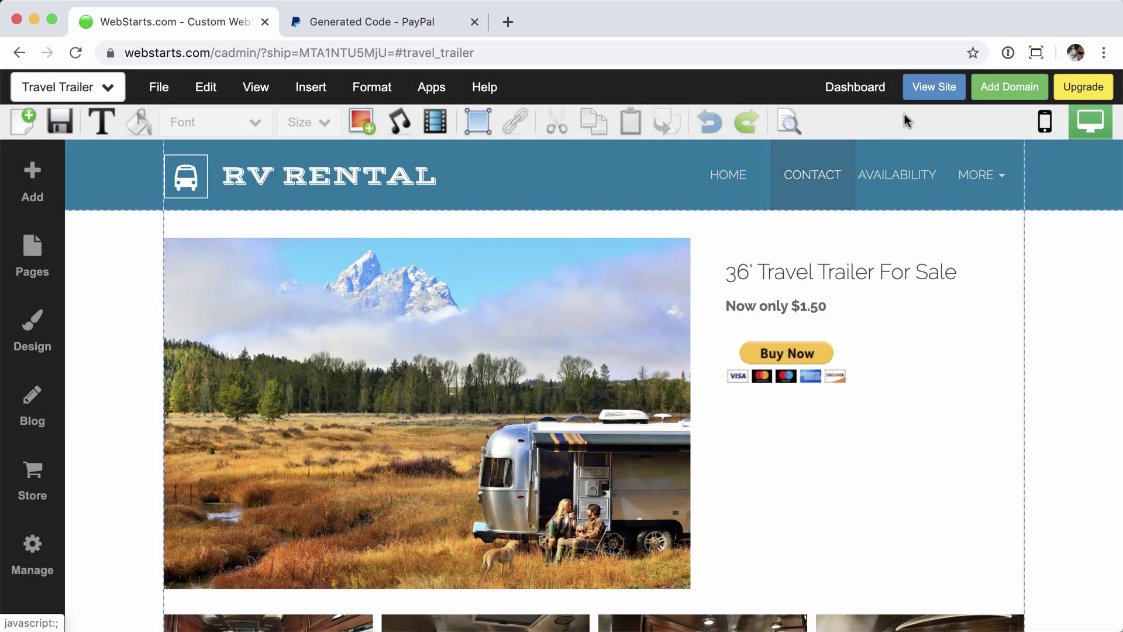
Open the live floridacampers.net Travel Trailer page and click its Buy Now button.
{"action": "left_click", "coordinate": [937, 91]}
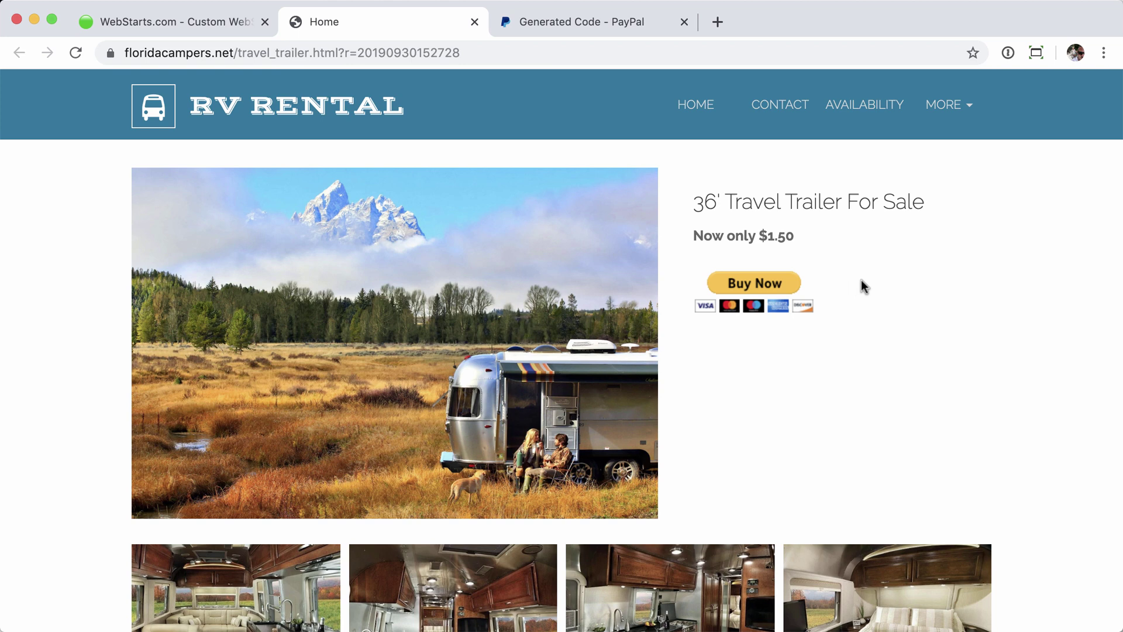
{"action": "left_click", "coordinate": [753, 293]}
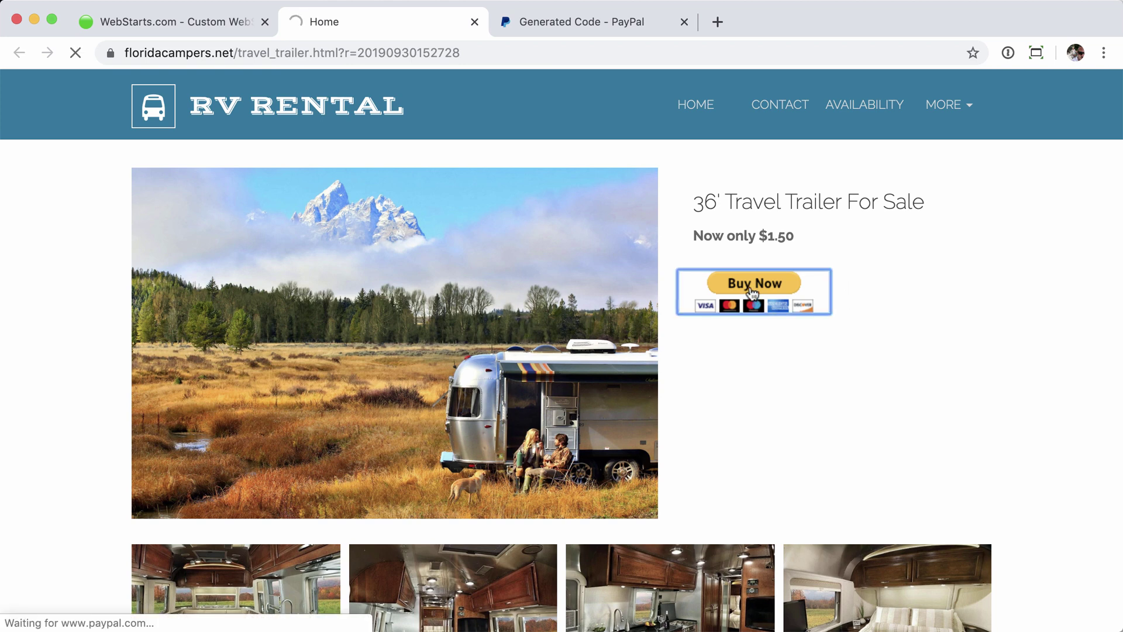